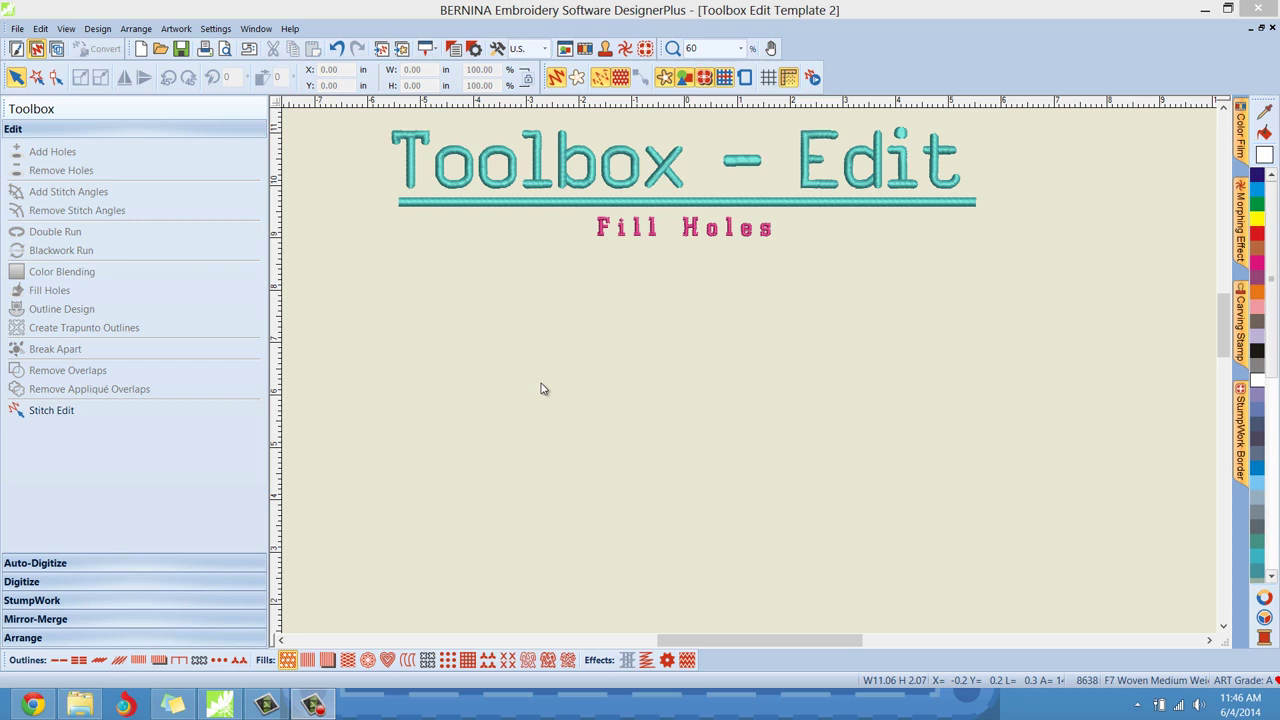
Step: Switch to the Corel artwork canvas with the DE OCEAN Insert Character docker
{"action": "left_click", "coordinate": [16, 52]}
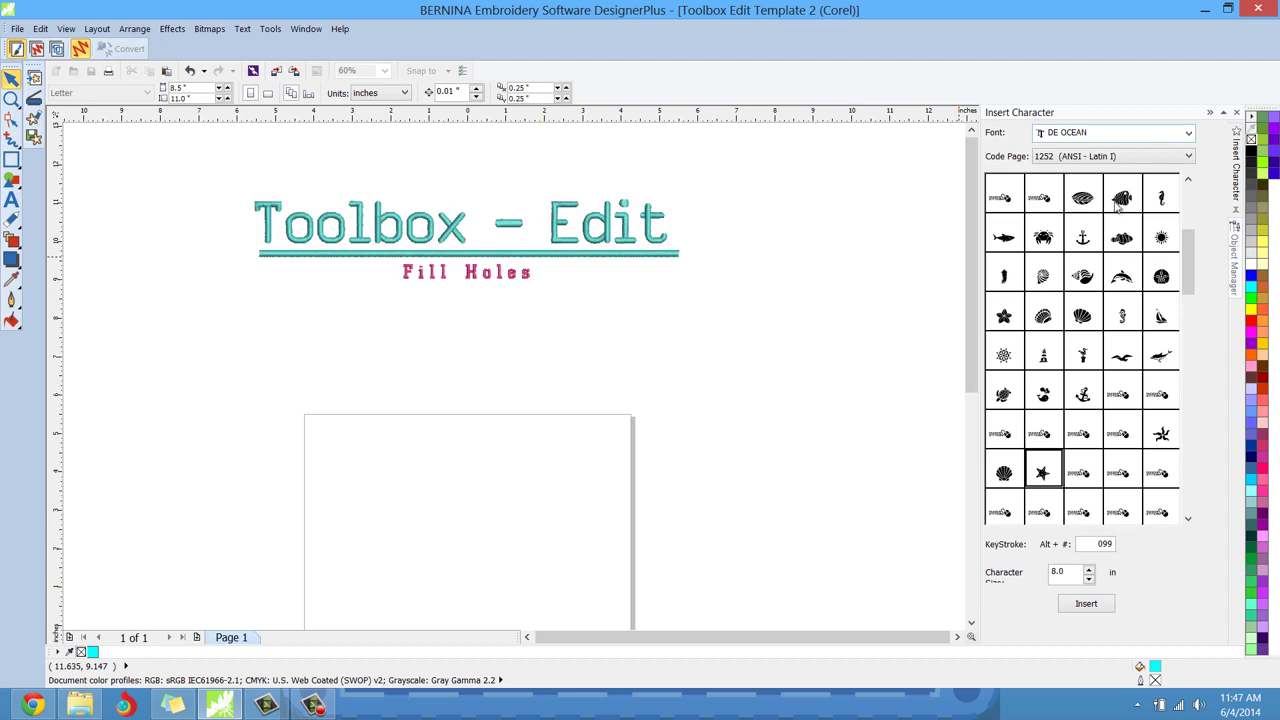
Step: Insert the DE OCEAN starfish glyph at size 1 and move it just below the Fill Holes title
{"action": "left_click_drag", "start_coordinate": [1190, 250], "coordinate": [1189, 268]}
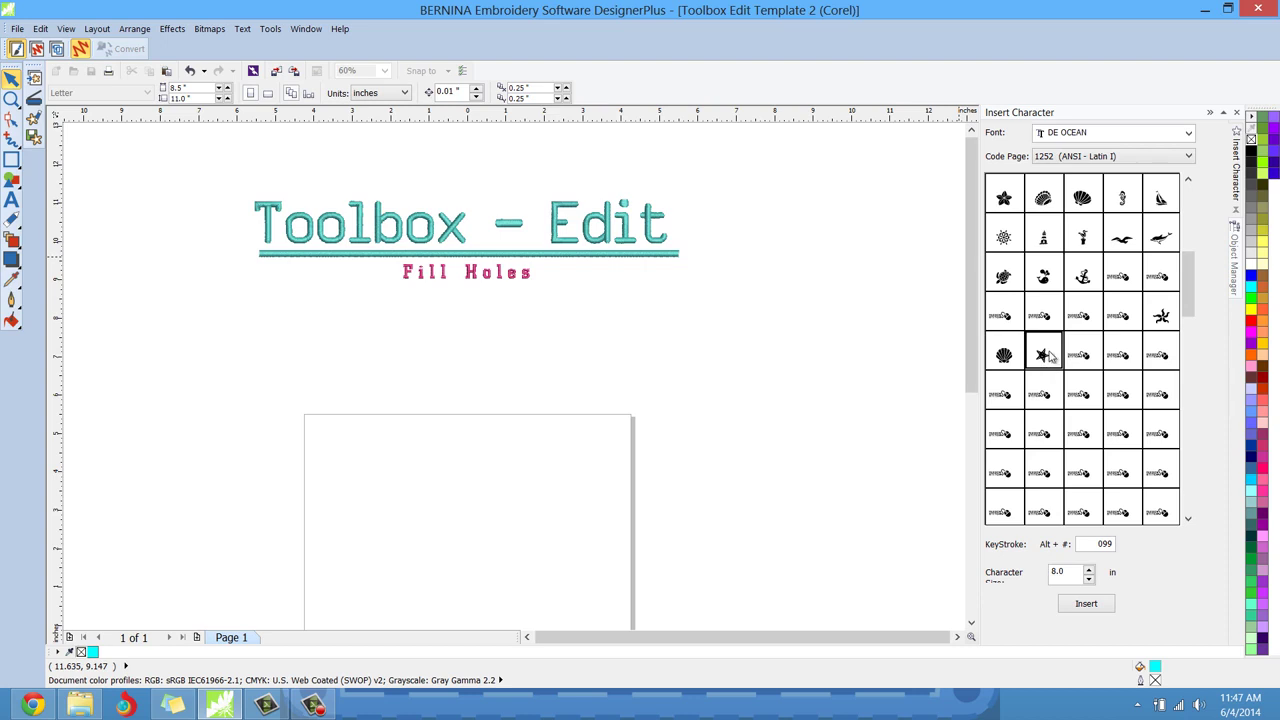
{"action": "left_click", "coordinate": [1057, 573]}
{"action": "key", "text": "BackSpace"}
{"action": "type", "text": "1"}
{"action": "left_click", "coordinate": [1104, 605]}
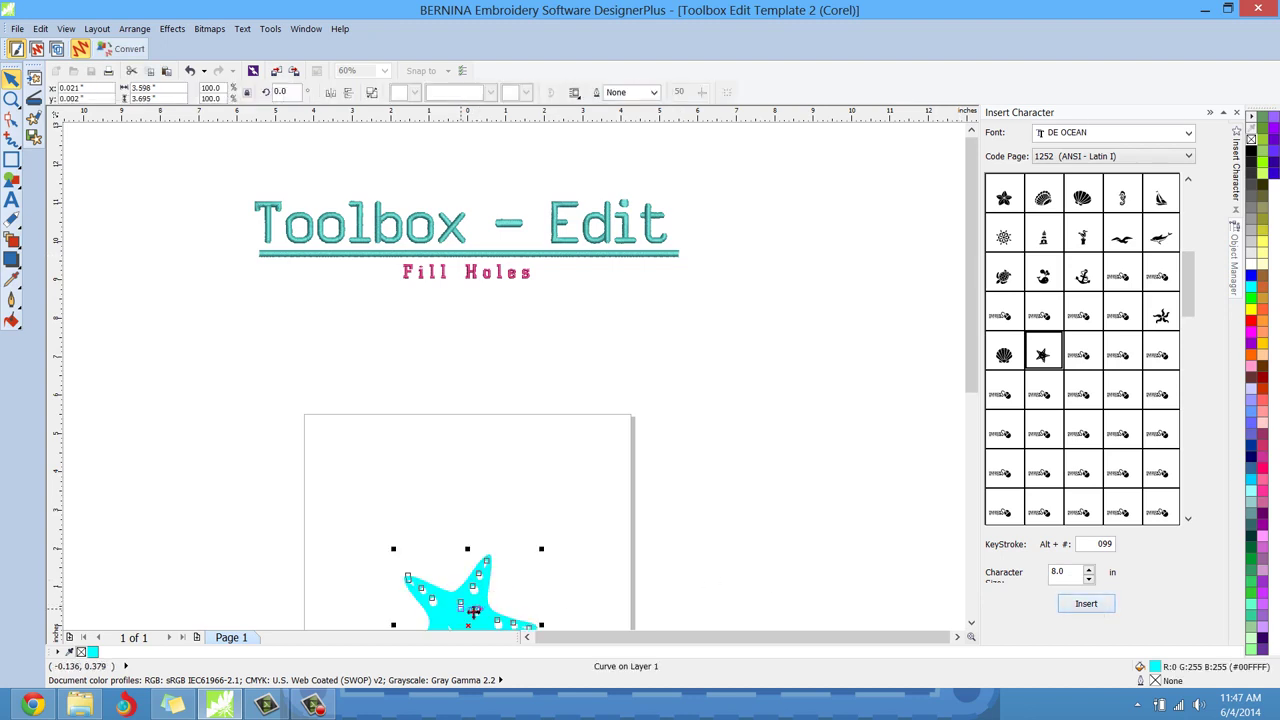
{"action": "left_click_drag", "start_coordinate": [476, 605], "coordinate": [471, 323]}
{"action": "left_click", "coordinate": [613, 380]}
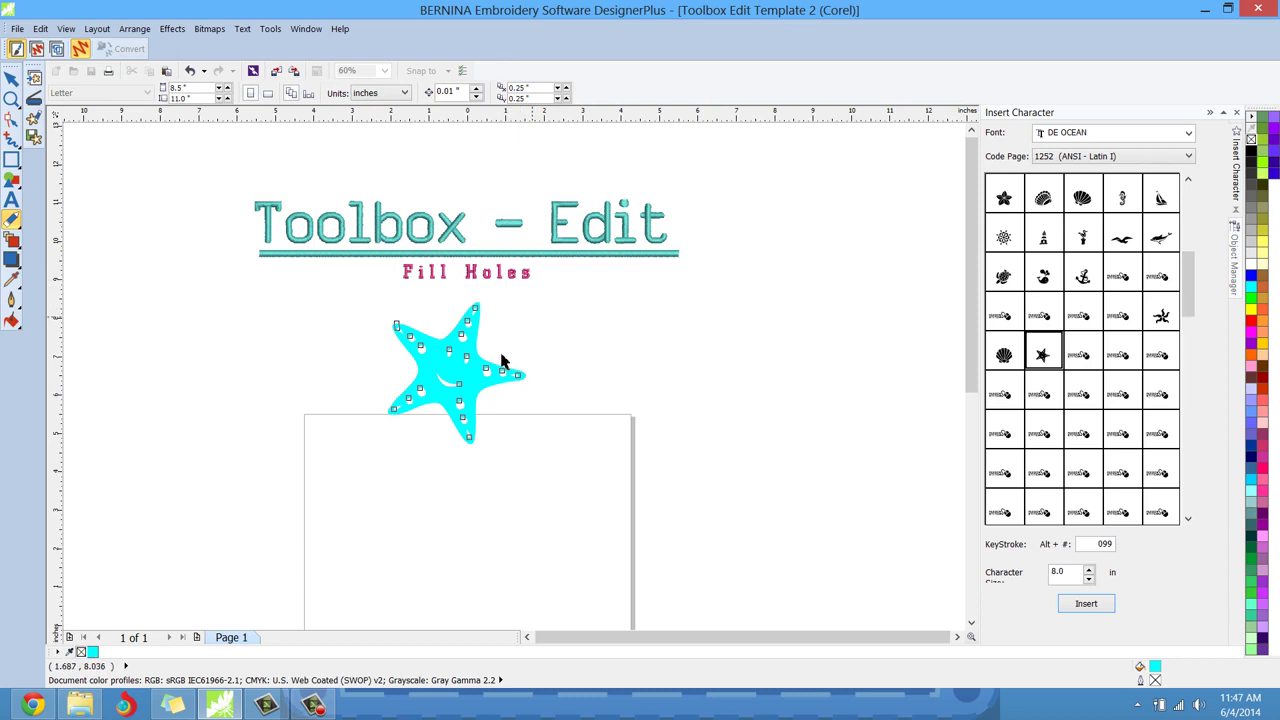
{"action": "scroll", "coordinate": [471, 372], "scroll_direction": "up", "scroll_amount": 5}
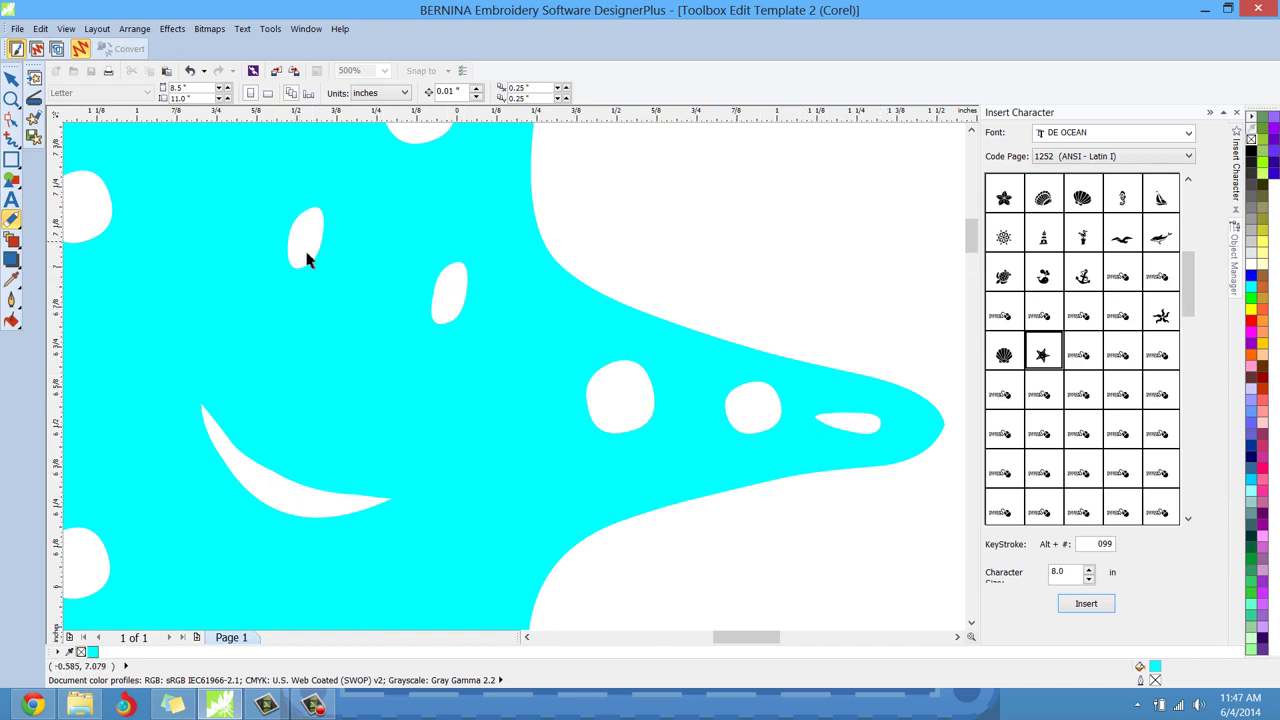
{"action": "scroll", "coordinate": [608, 352], "scroll_direction": "down", "scroll_amount": 7}
{"action": "scroll", "coordinate": [640, 339], "scroll_direction": "up", "scroll_amount": 2}
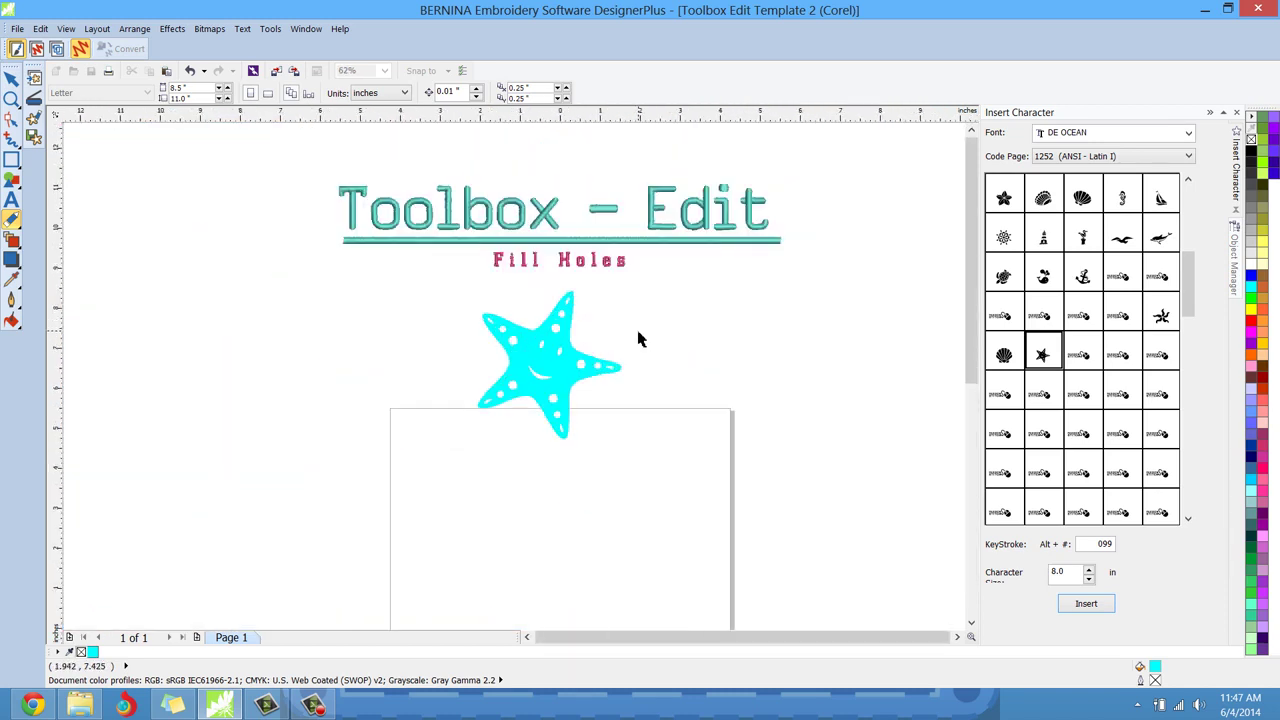
{"action": "left_click", "coordinate": [552, 364]}
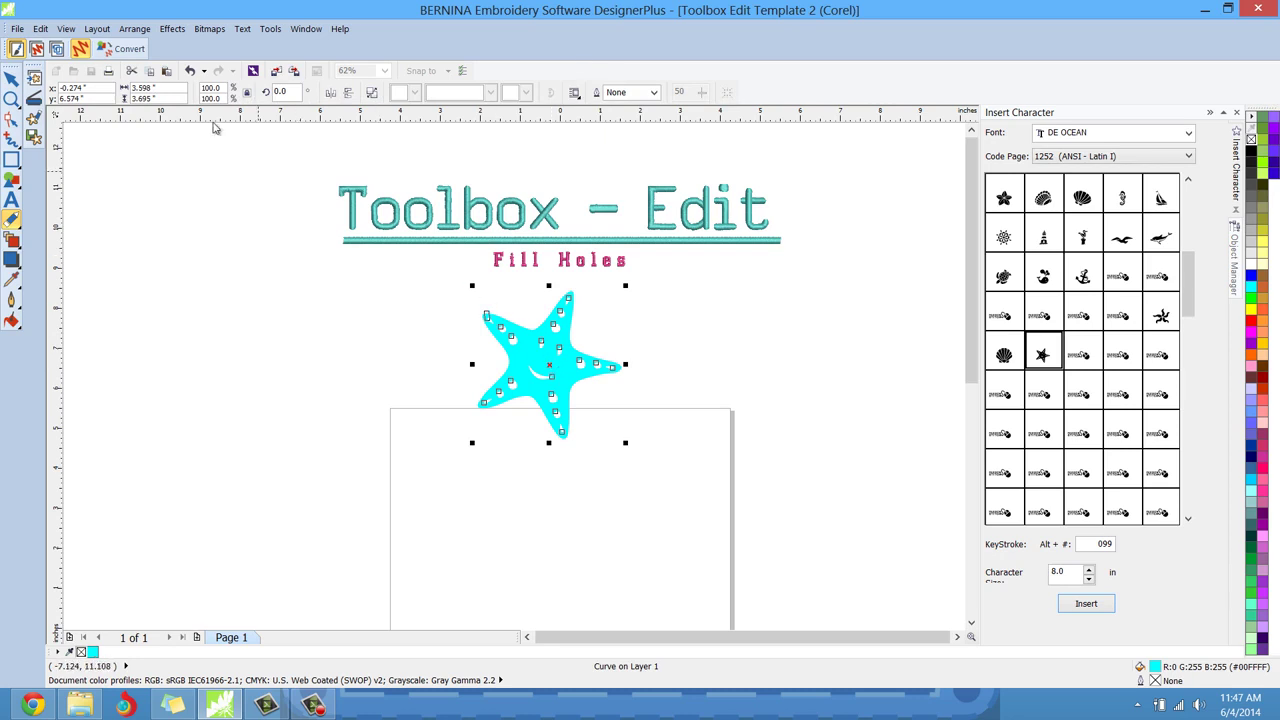
Step: Convert the starfish to embroidery and enlarge it to about 5.36 x 5.51 in beneath the title
{"action": "key", "text": "space"}
{"action": "left_click", "coordinate": [122, 56]}
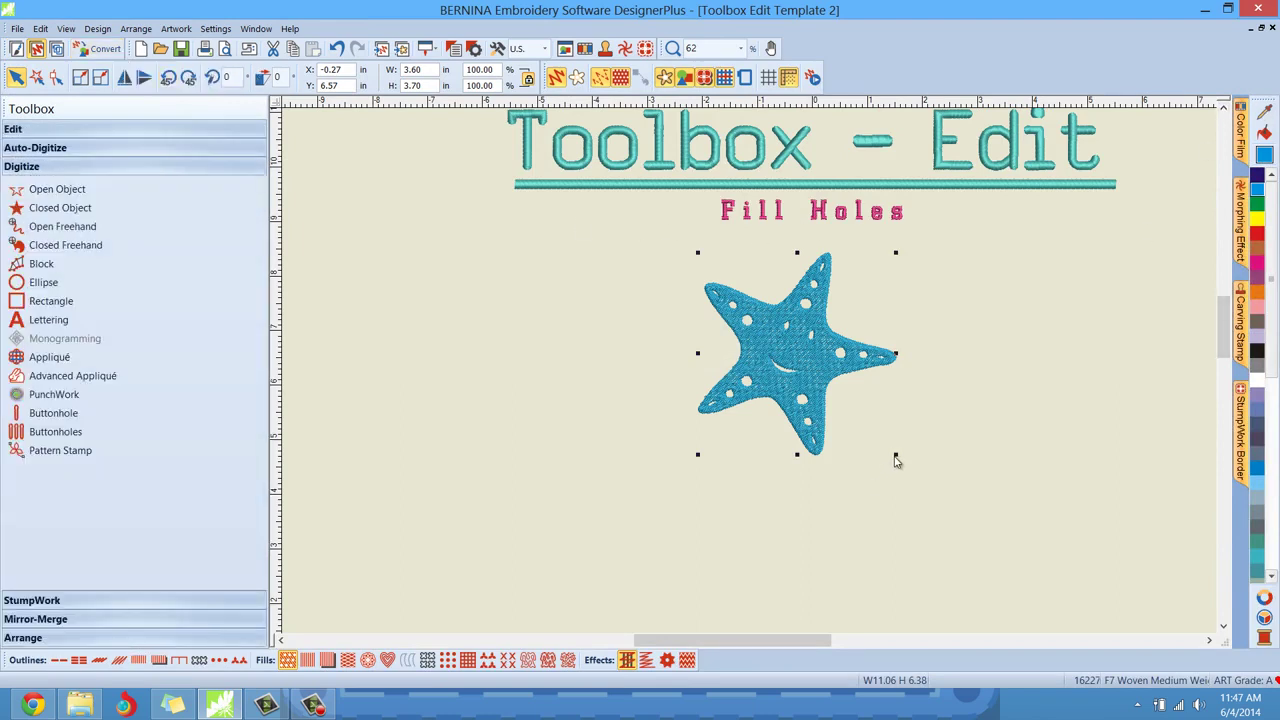
{"action": "left_click_drag", "start_coordinate": [895, 455], "coordinate": [993, 559]}
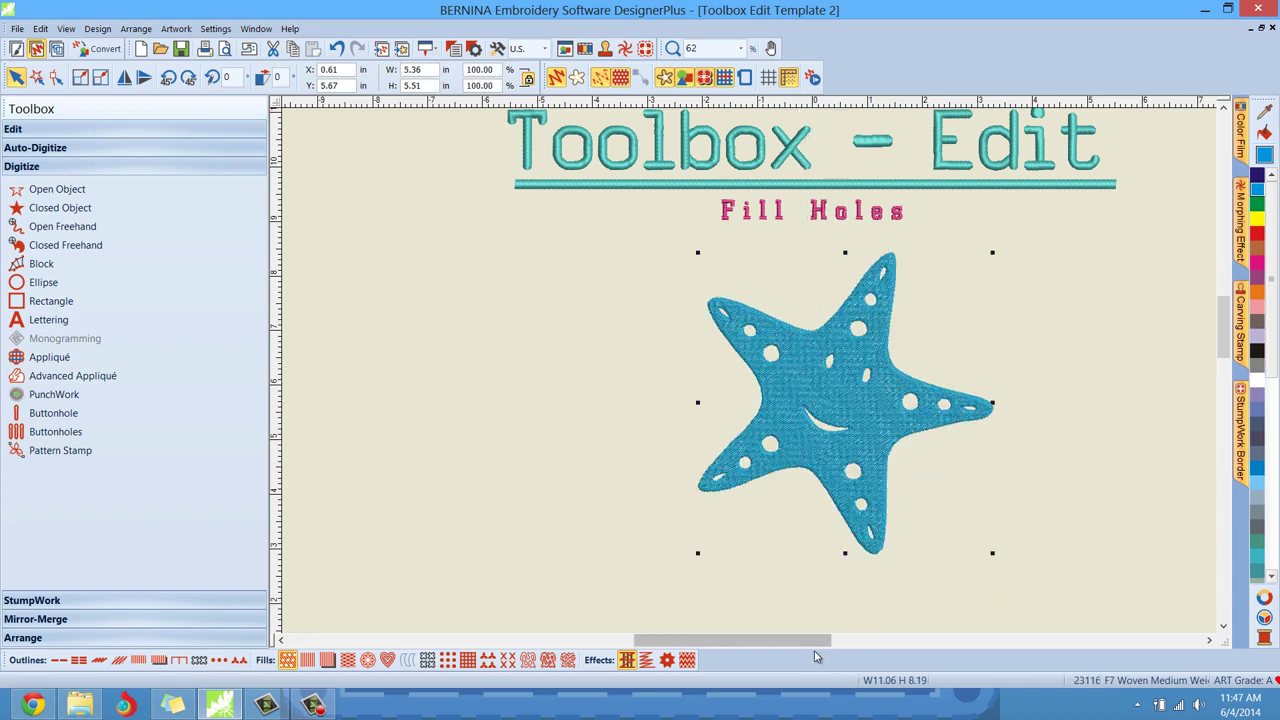
{"action": "left_click_drag", "start_coordinate": [809, 639], "coordinate": [858, 641]}
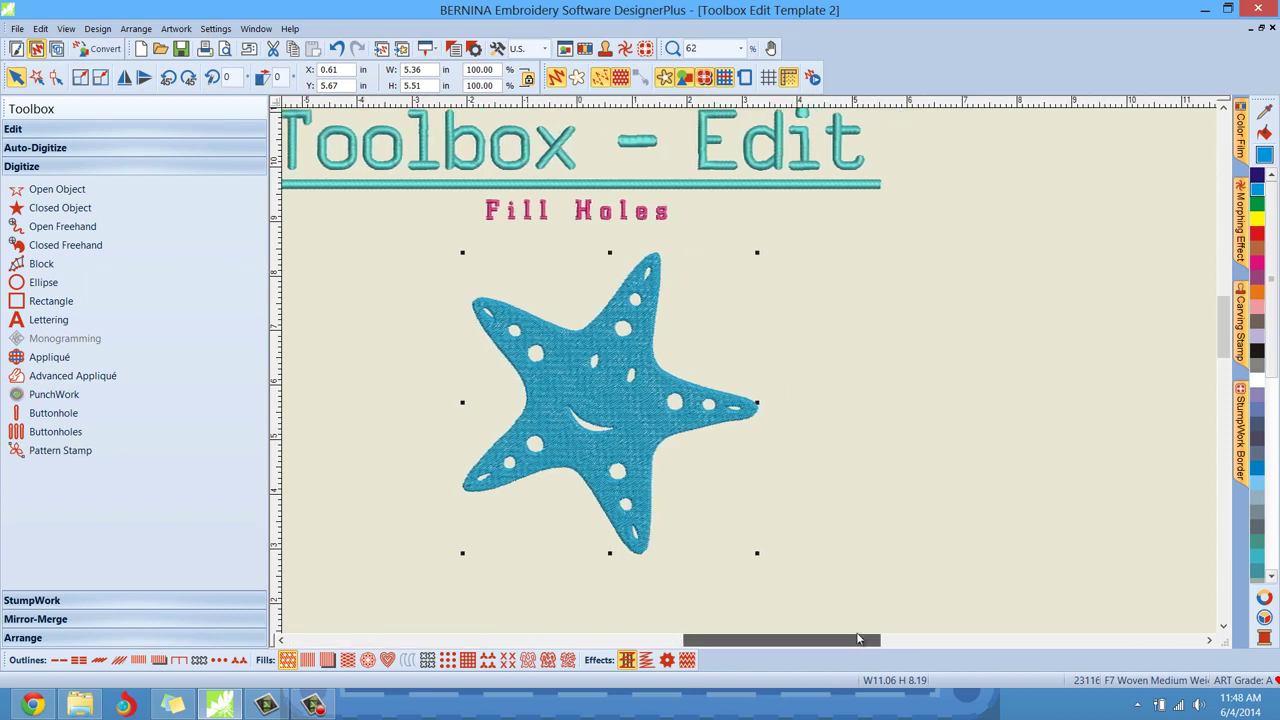
{"action": "left_click_drag", "start_coordinate": [654, 406], "coordinate": [602, 398]}
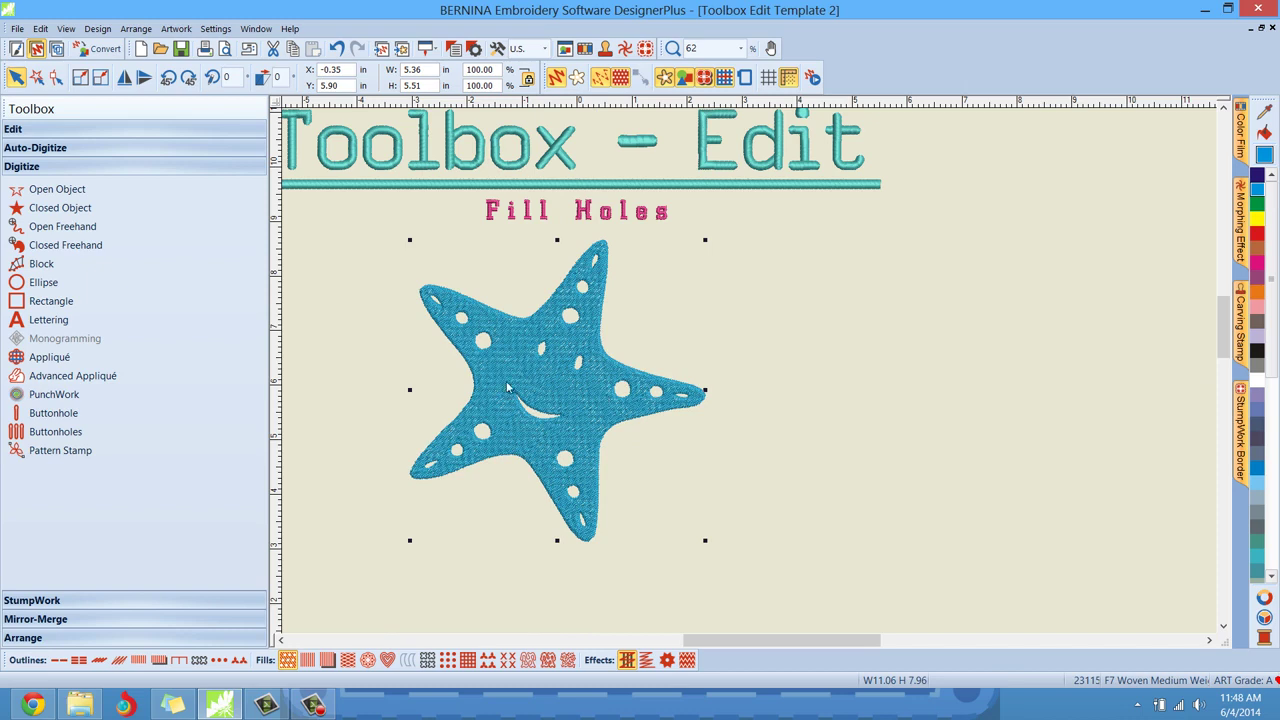
{"action": "left_click", "coordinate": [60, 129]}
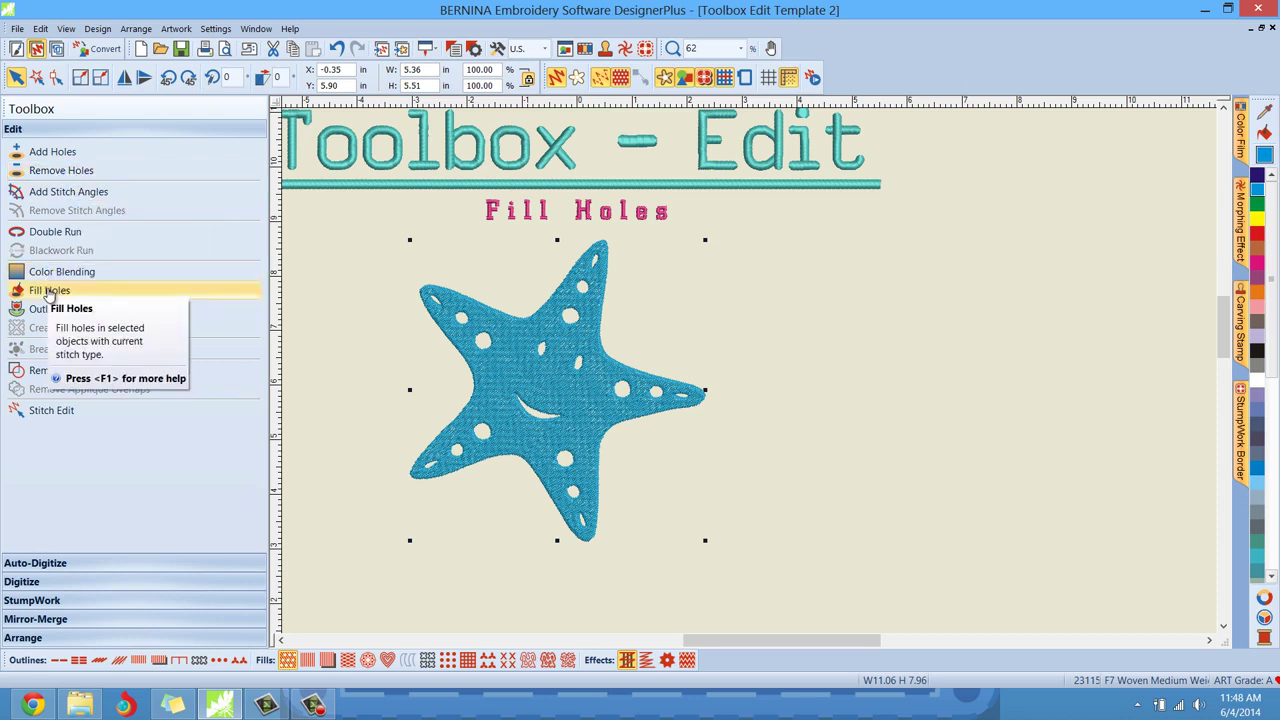
{"action": "left_click", "coordinate": [31, 178]}
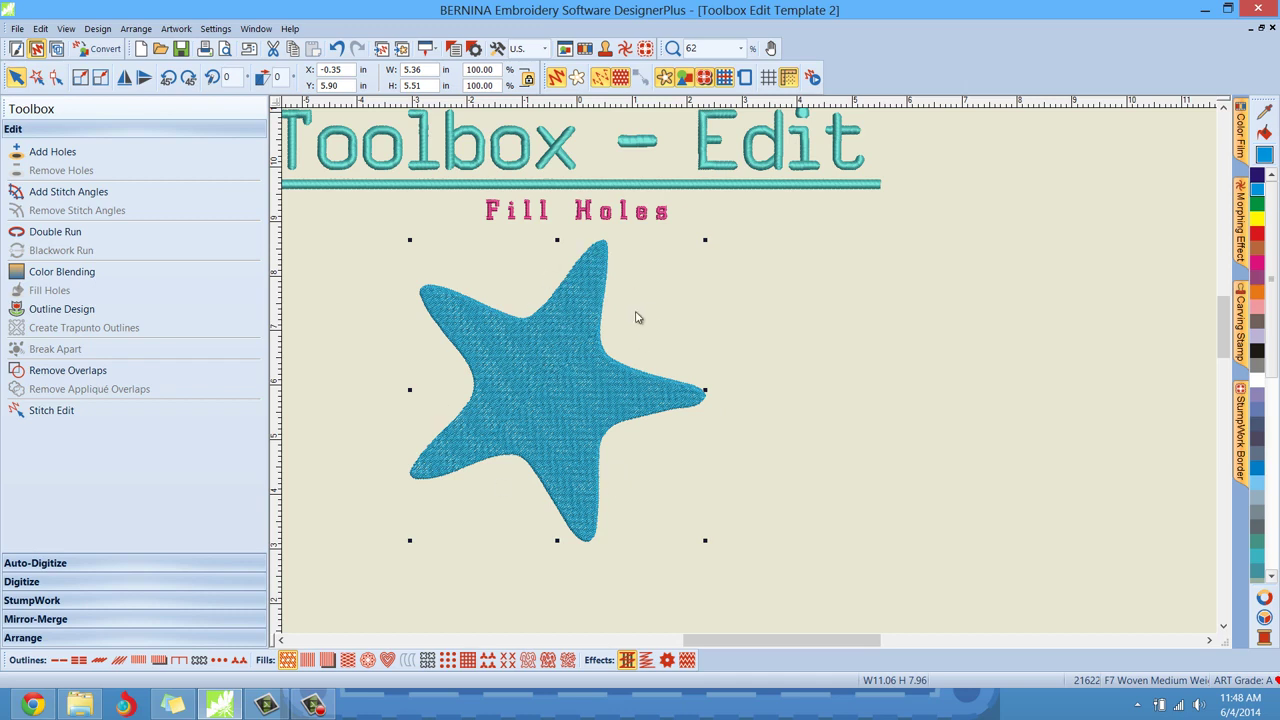
{"action": "left_click", "coordinate": [336, 50]}
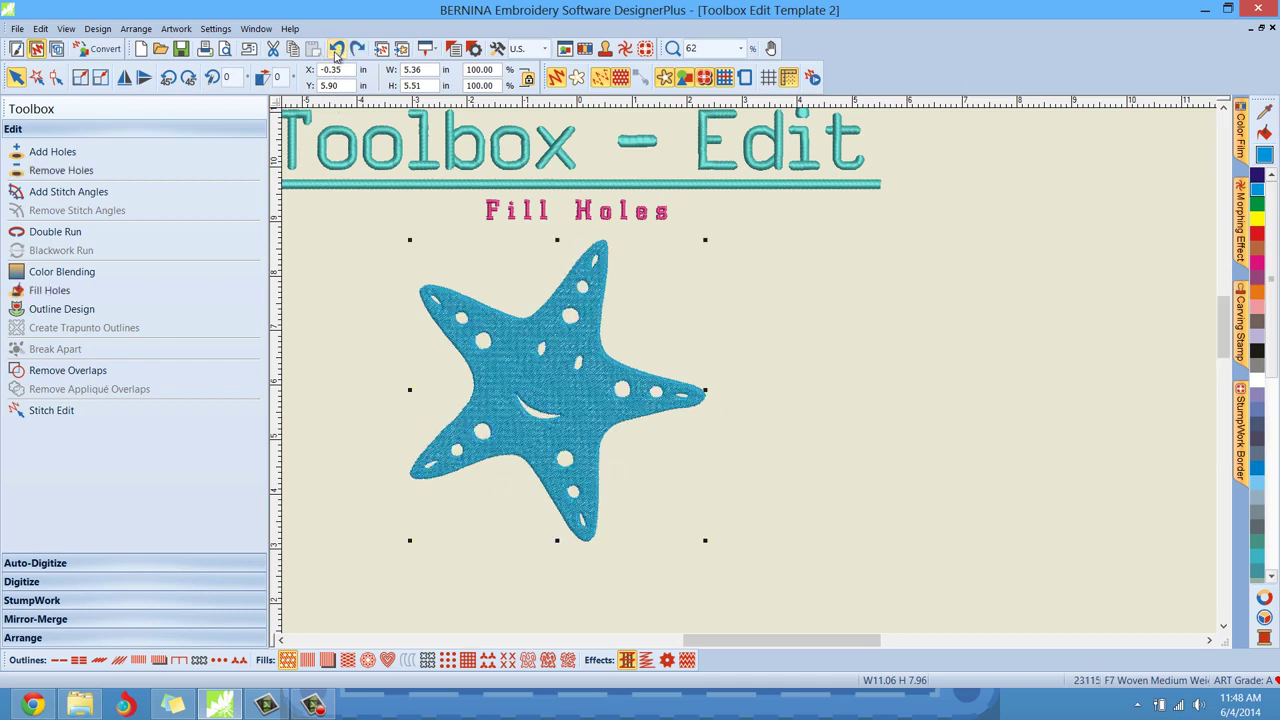
Step: Reselect the starfish and run Fill Holes with a 0.020 in underlap
{"action": "left_click", "coordinate": [347, 278]}
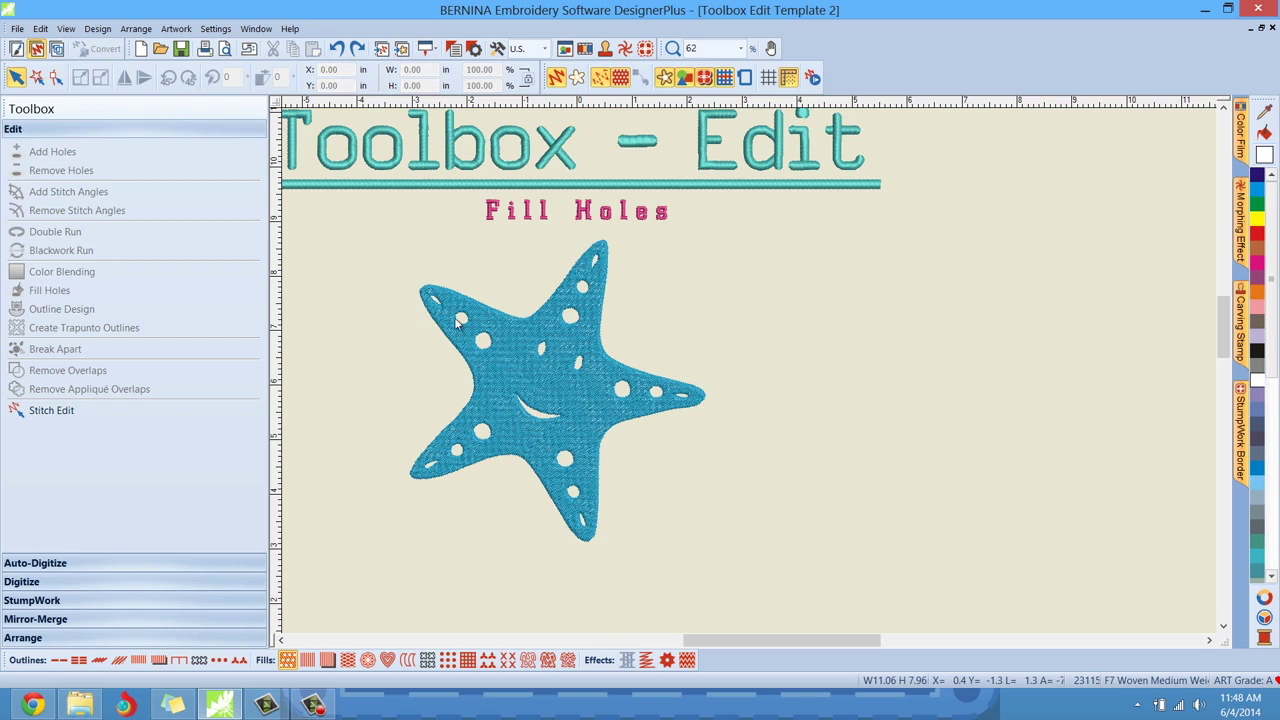
{"action": "left_click", "coordinate": [499, 365]}
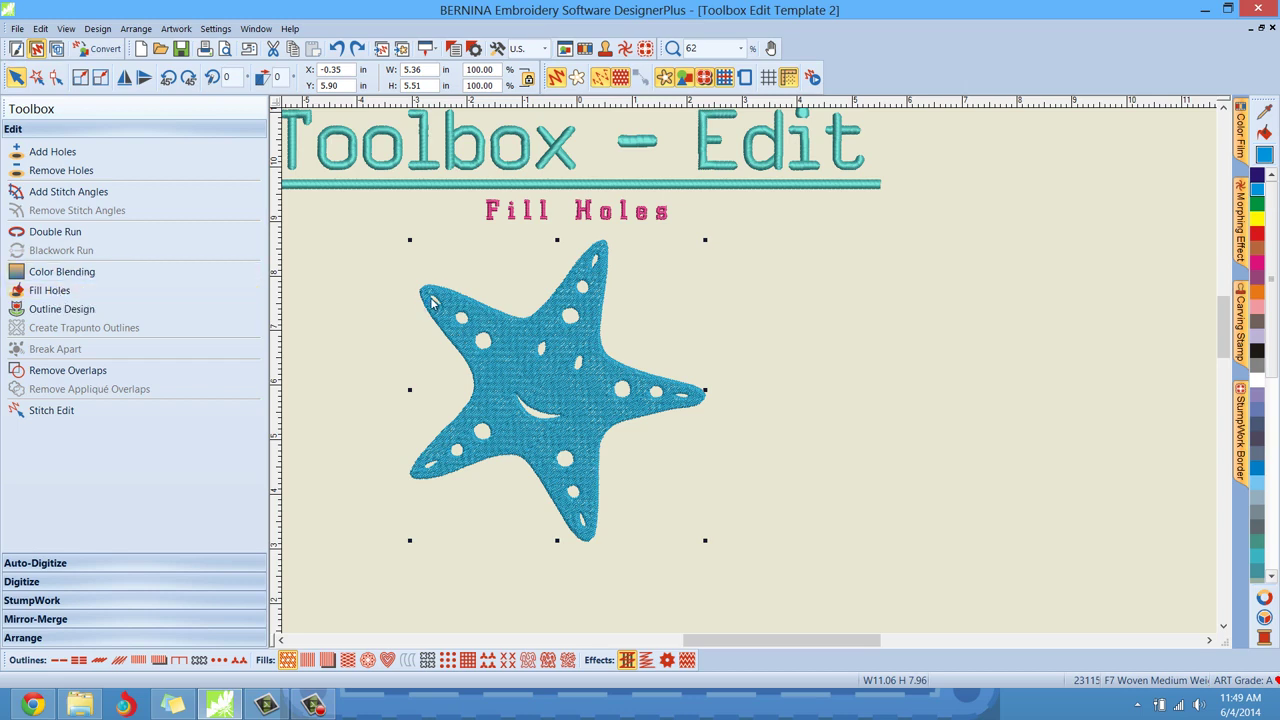
{"action": "left_click", "coordinate": [50, 290]}
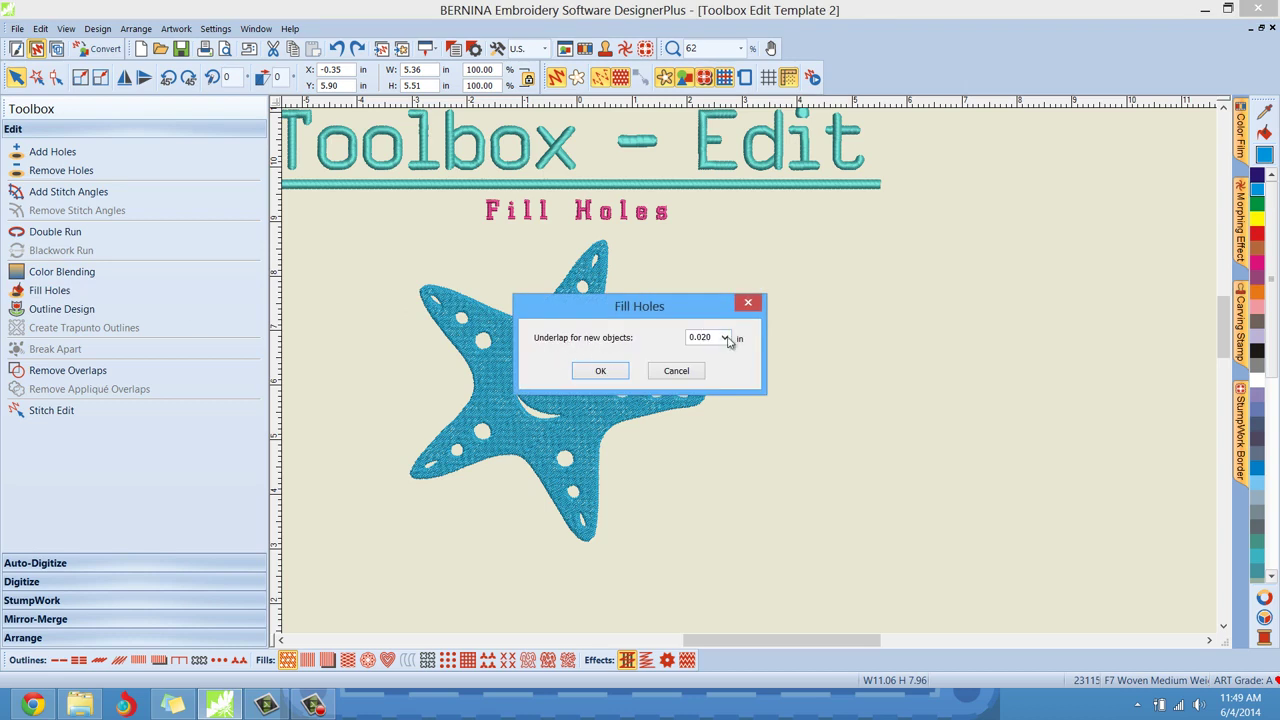
{"action": "left_click", "coordinate": [602, 370]}
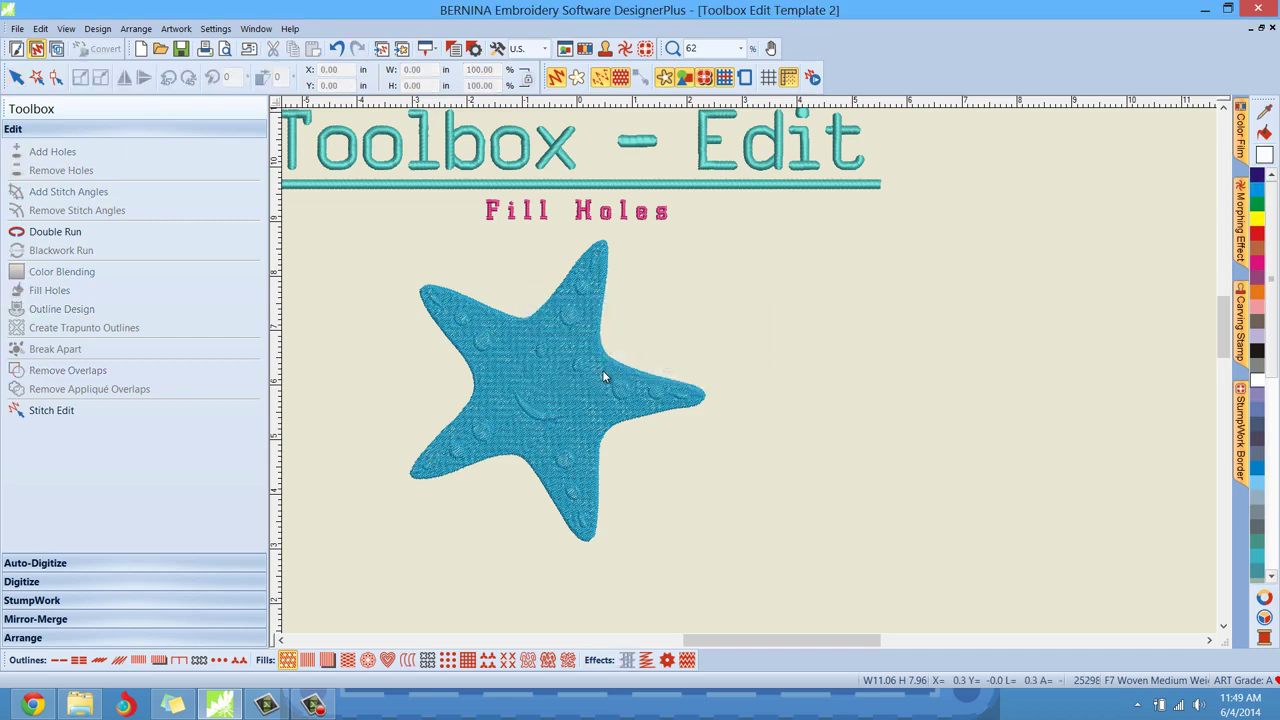
{"action": "scroll", "coordinate": [604, 377], "scroll_direction": "up", "scroll_amount": 1}
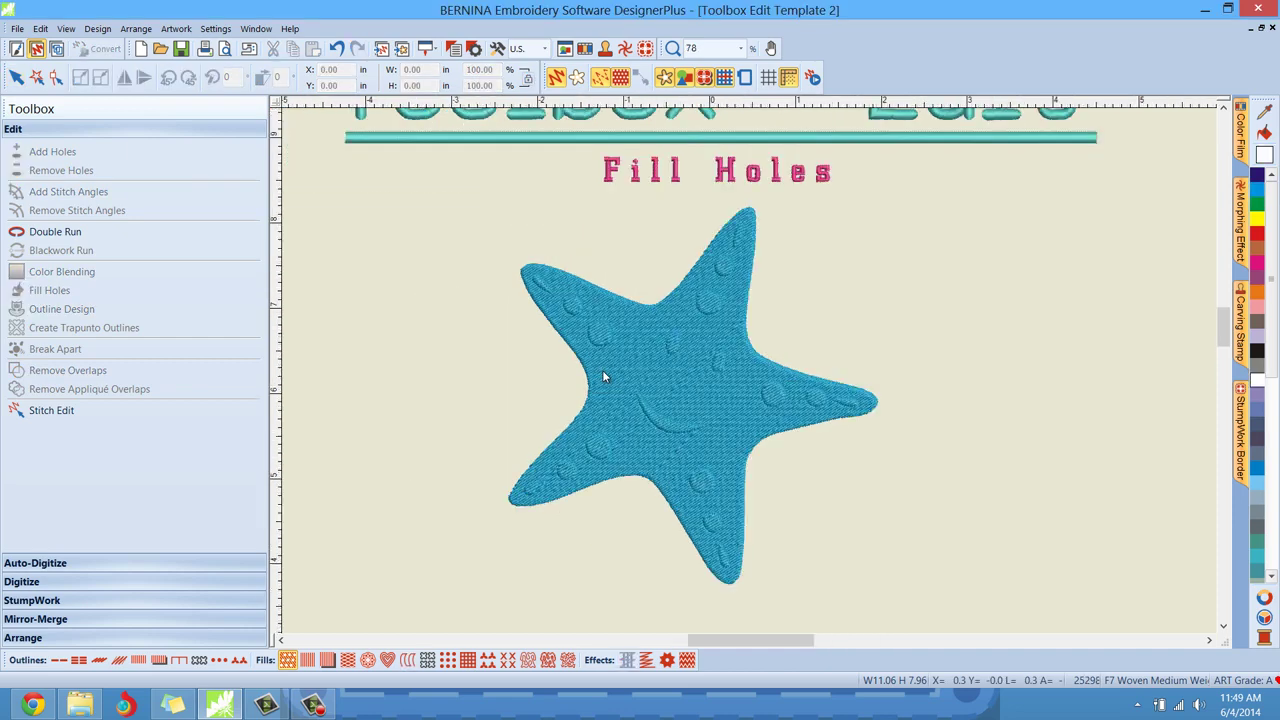
Step: Inspect the new hole-fill objects on the starfish arms, then show the Color Film list
{"action": "scroll", "coordinate": [604, 377], "scroll_direction": "up", "scroll_amount": 1}
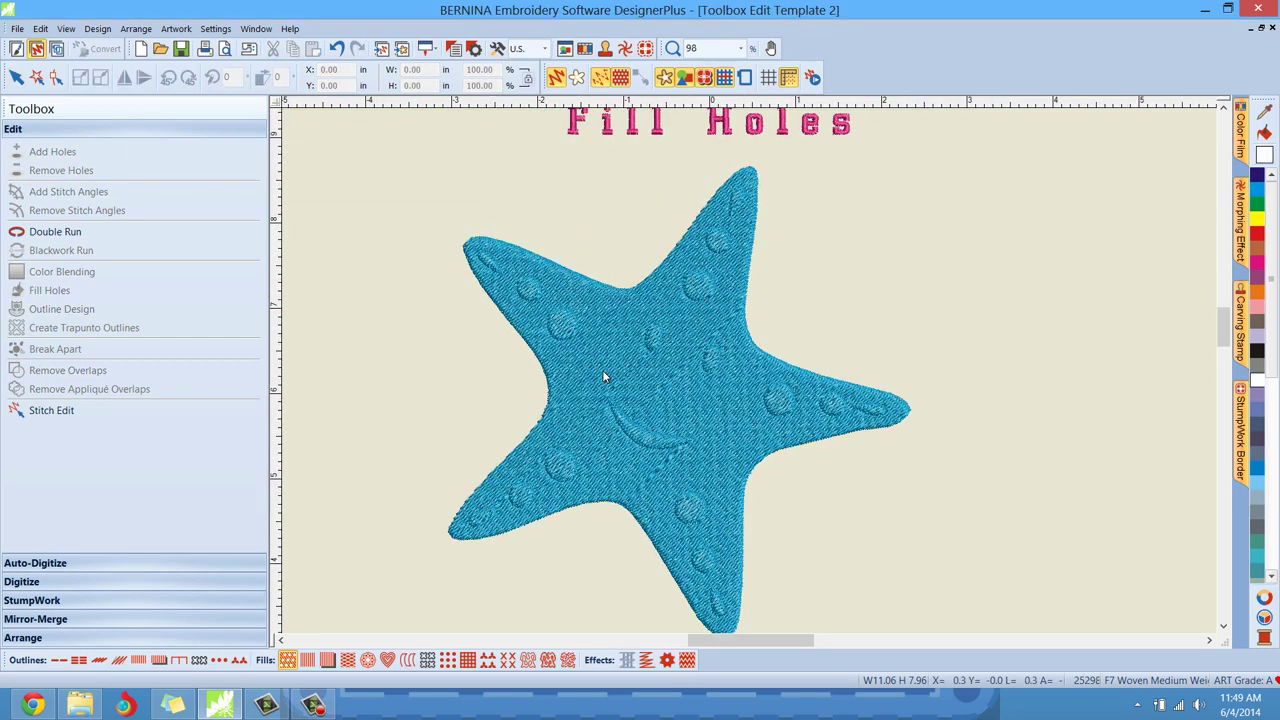
{"action": "left_click", "coordinate": [490, 268]}
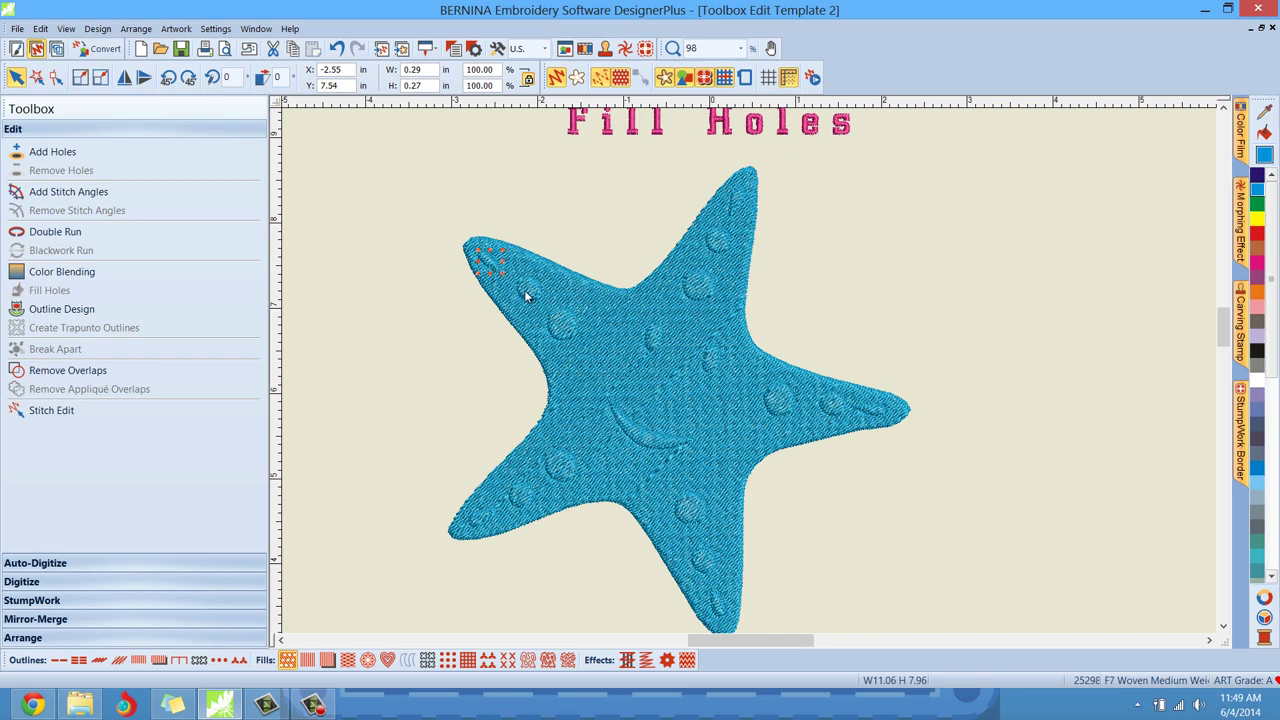
{"action": "left_click", "coordinate": [655, 333]}
{"action": "left_click", "coordinate": [738, 202]}
{"action": "left_click", "coordinate": [782, 402]}
{"action": "left_click", "coordinate": [900, 315]}
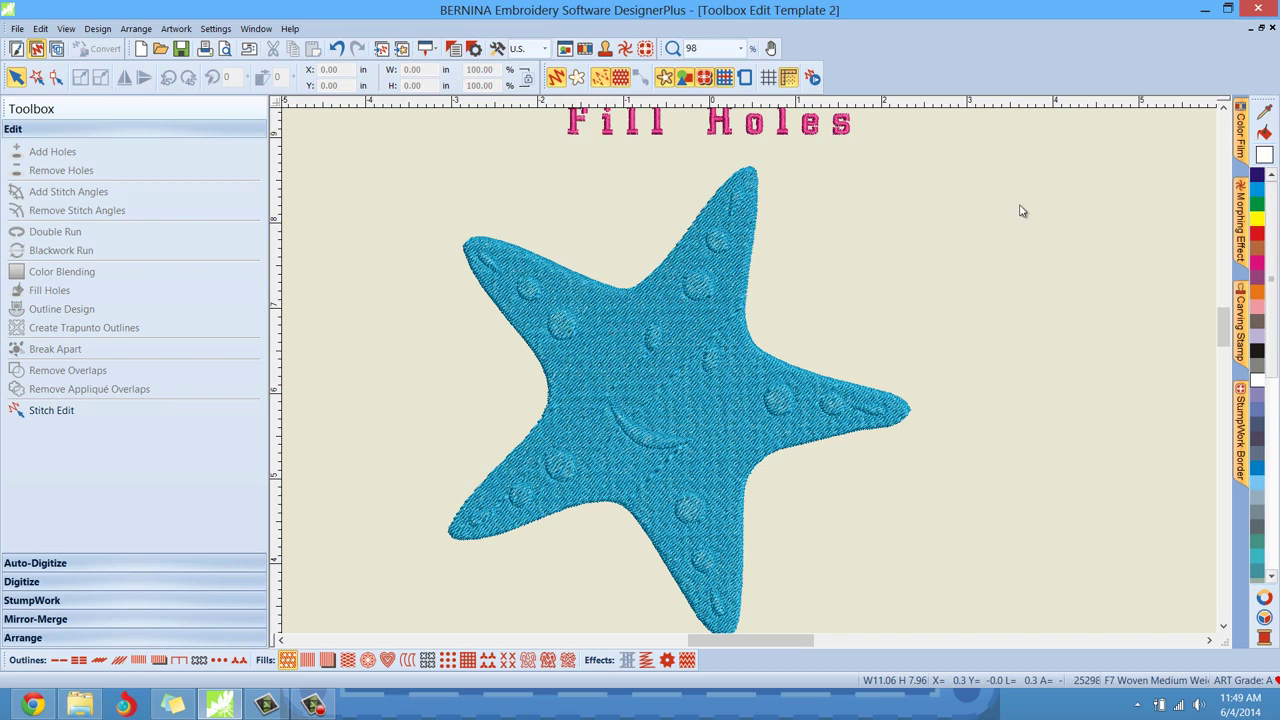
{"action": "left_click", "coordinate": [1238, 140]}
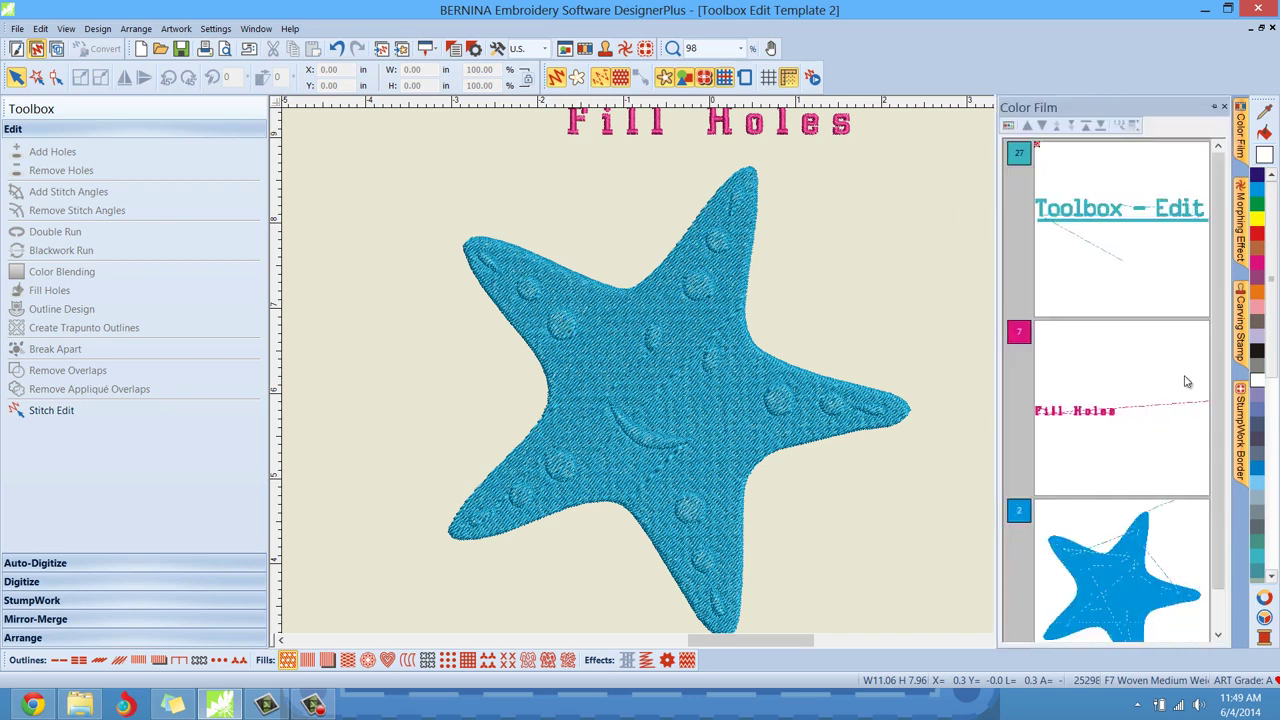
Step: Check the star-tip fill object, close the Color Film, and make pink the current thread colour
{"action": "scroll", "coordinate": [1212, 455], "scroll_direction": "down", "scroll_amount": 1}
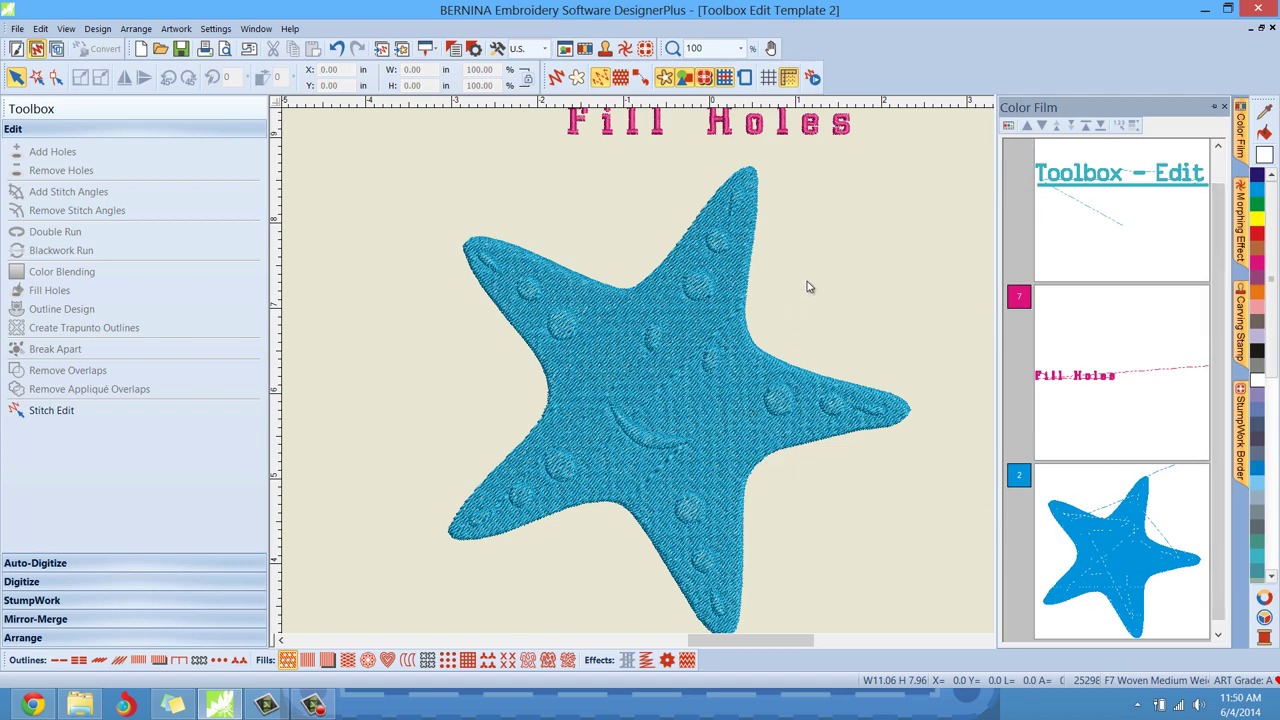
{"action": "left_click", "coordinate": [737, 200]}
{"action": "key", "text": "Escape"}
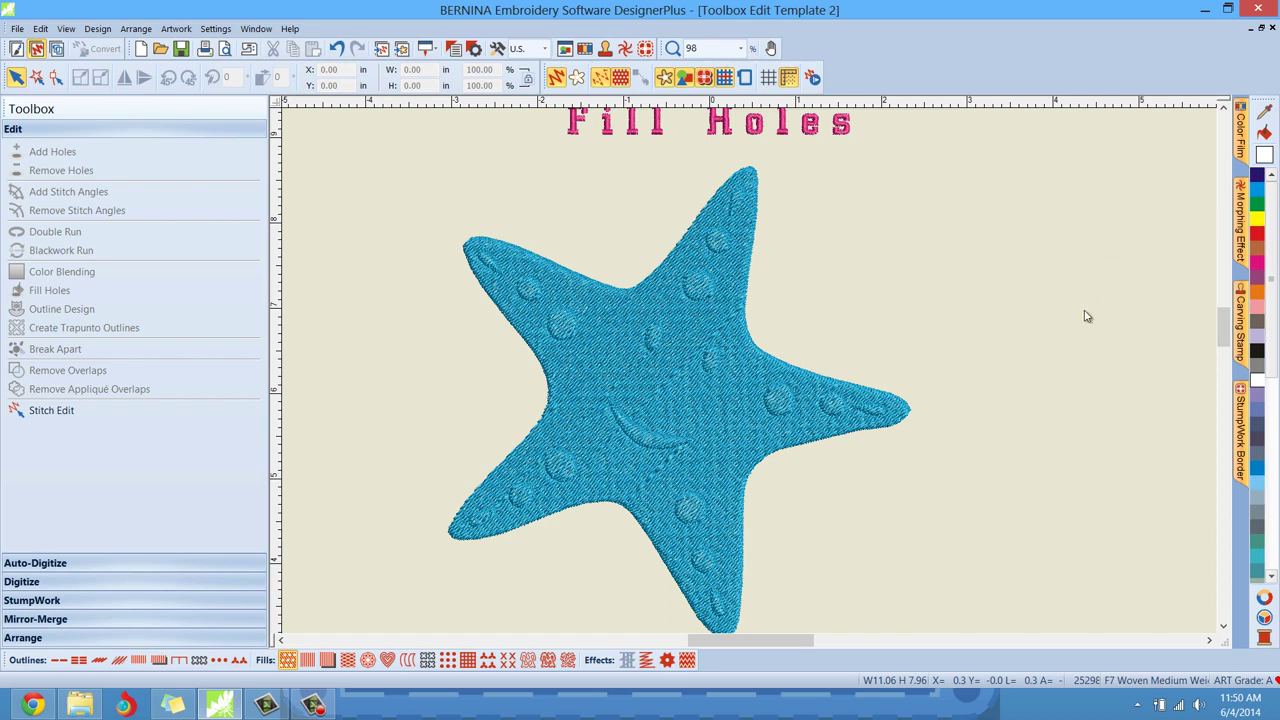
{"action": "left_click", "coordinate": [1256, 264]}
Step: Apply pink to the dots and tip shapes on the upper-left, top and right arms
{"action": "left_click", "coordinate": [1264, 136]}
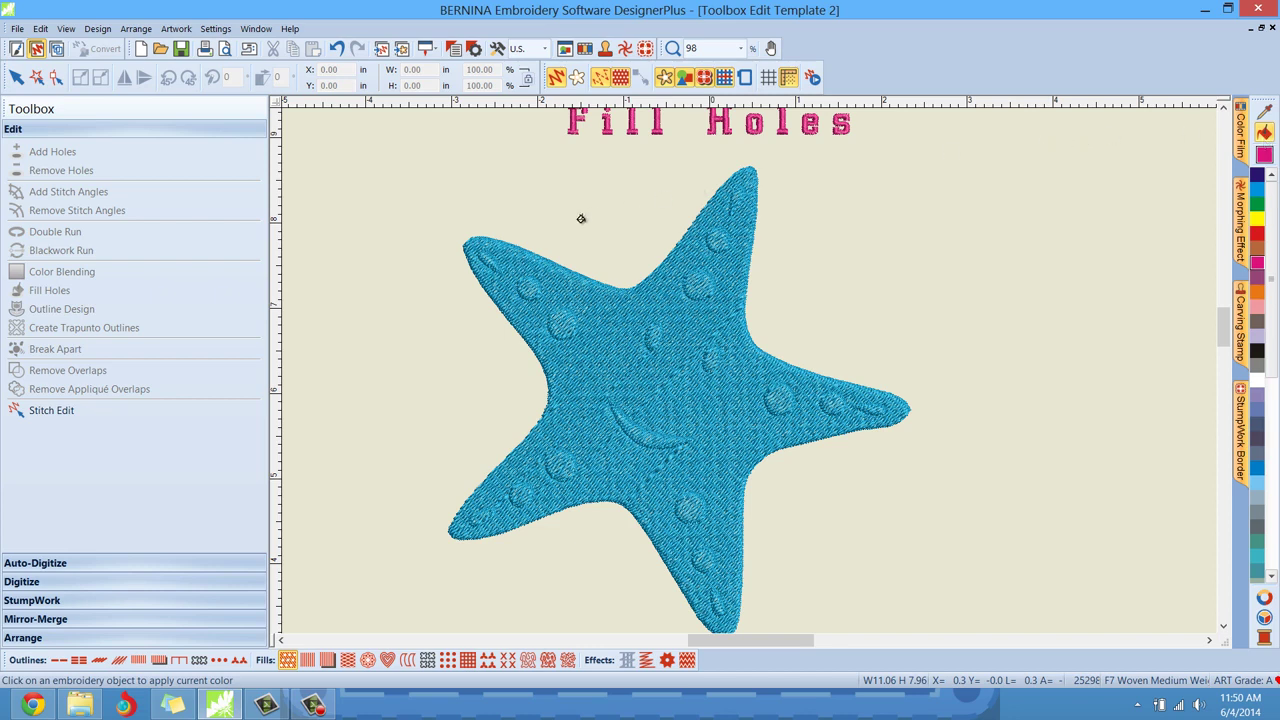
{"action": "left_click", "coordinate": [487, 258]}
{"action": "left_click", "coordinate": [522, 285]}
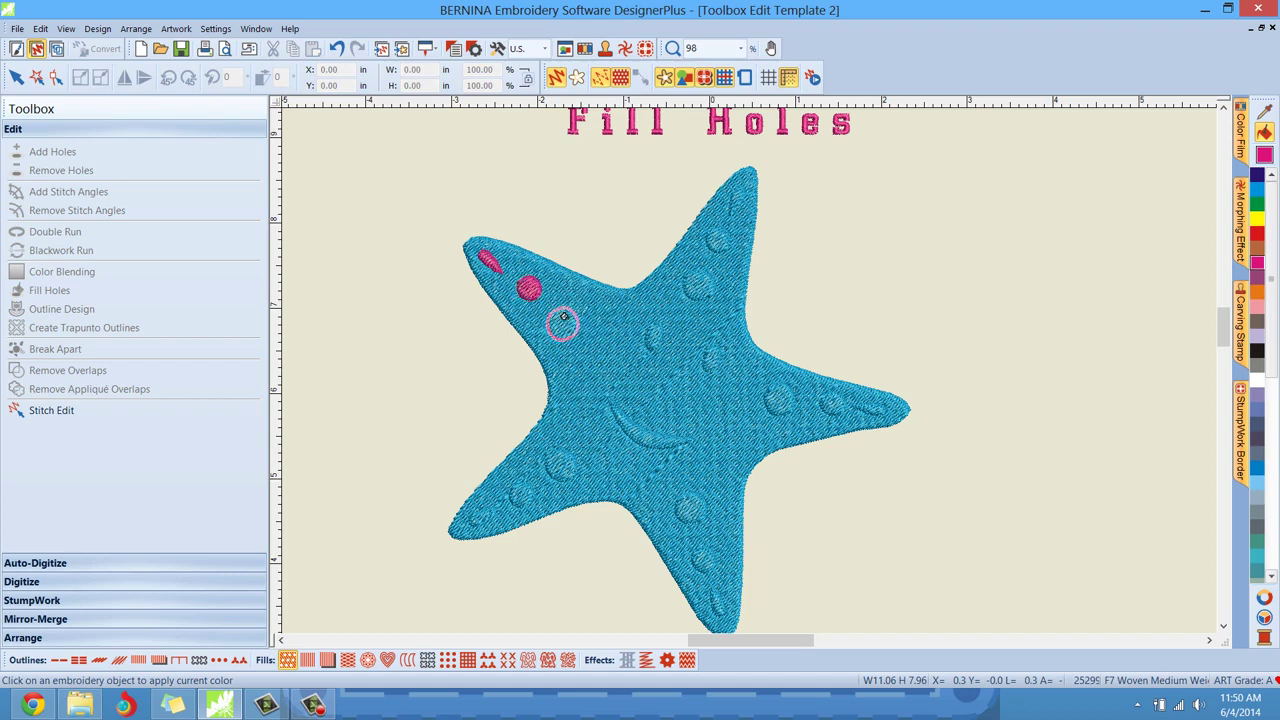
{"action": "left_click", "coordinate": [562, 323]}
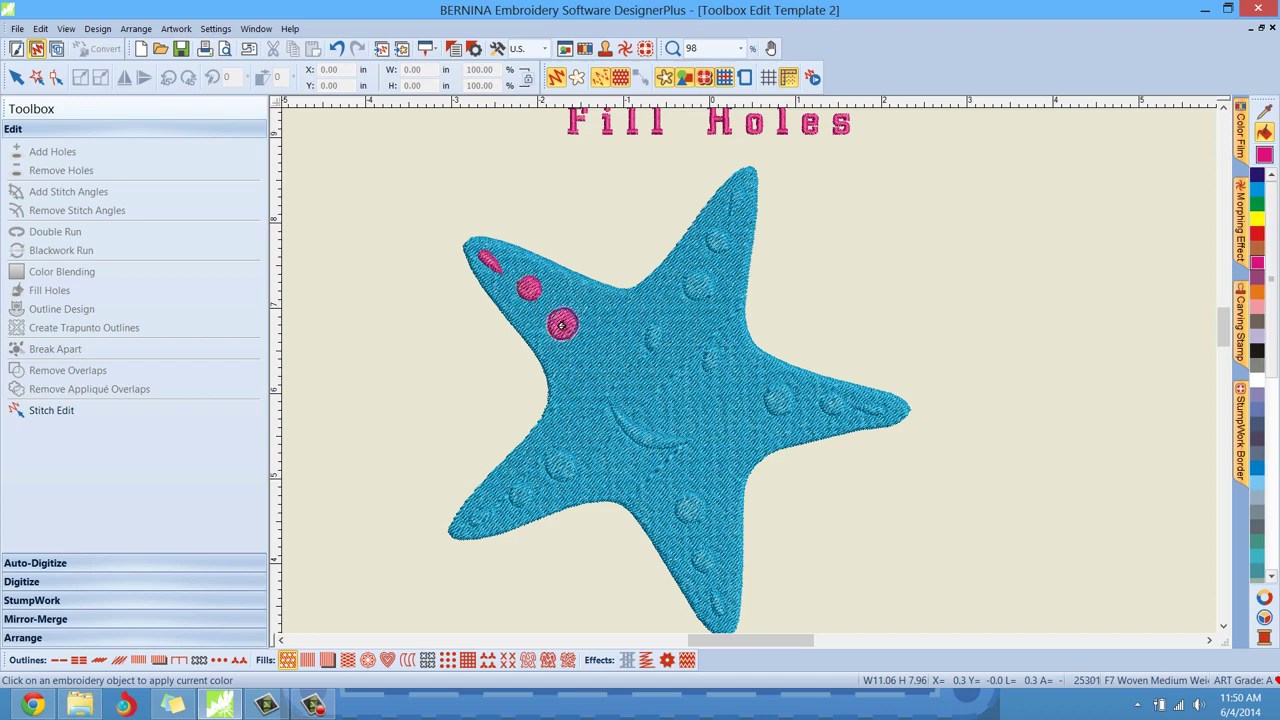
{"action": "left_click", "coordinate": [699, 285]}
{"action": "left_click", "coordinate": [715, 240]}
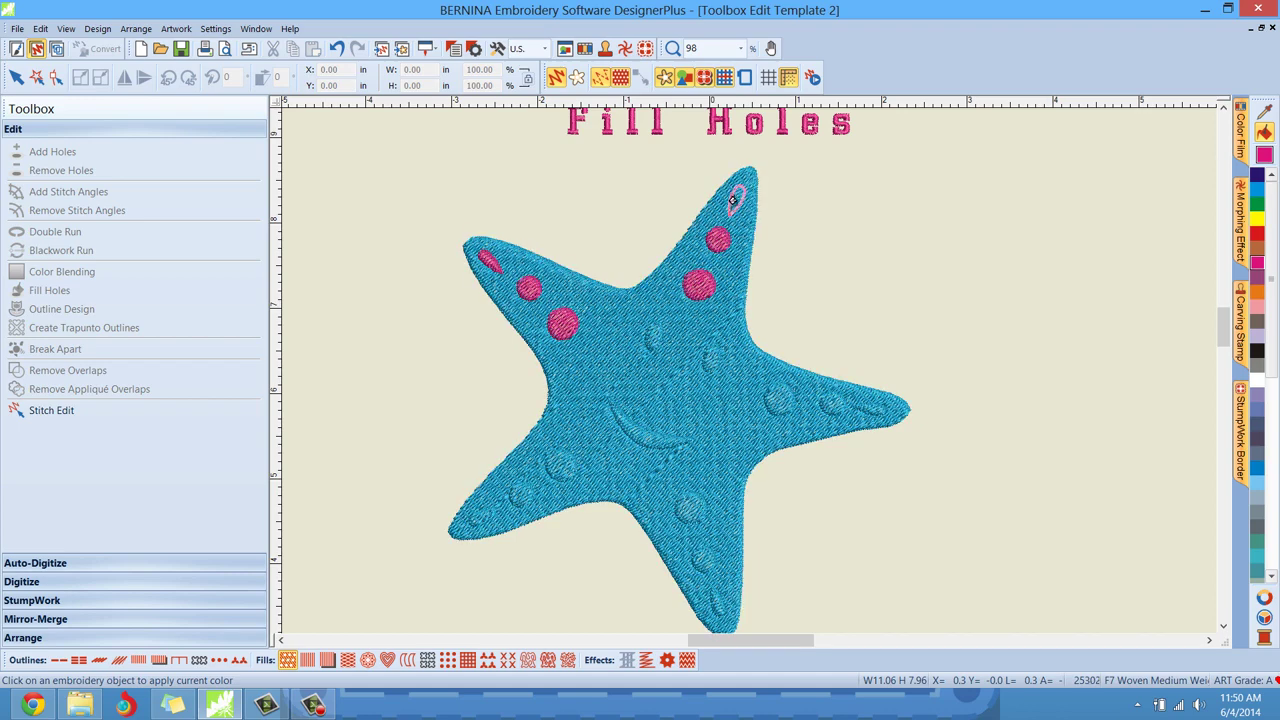
{"action": "left_click", "coordinate": [736, 198]}
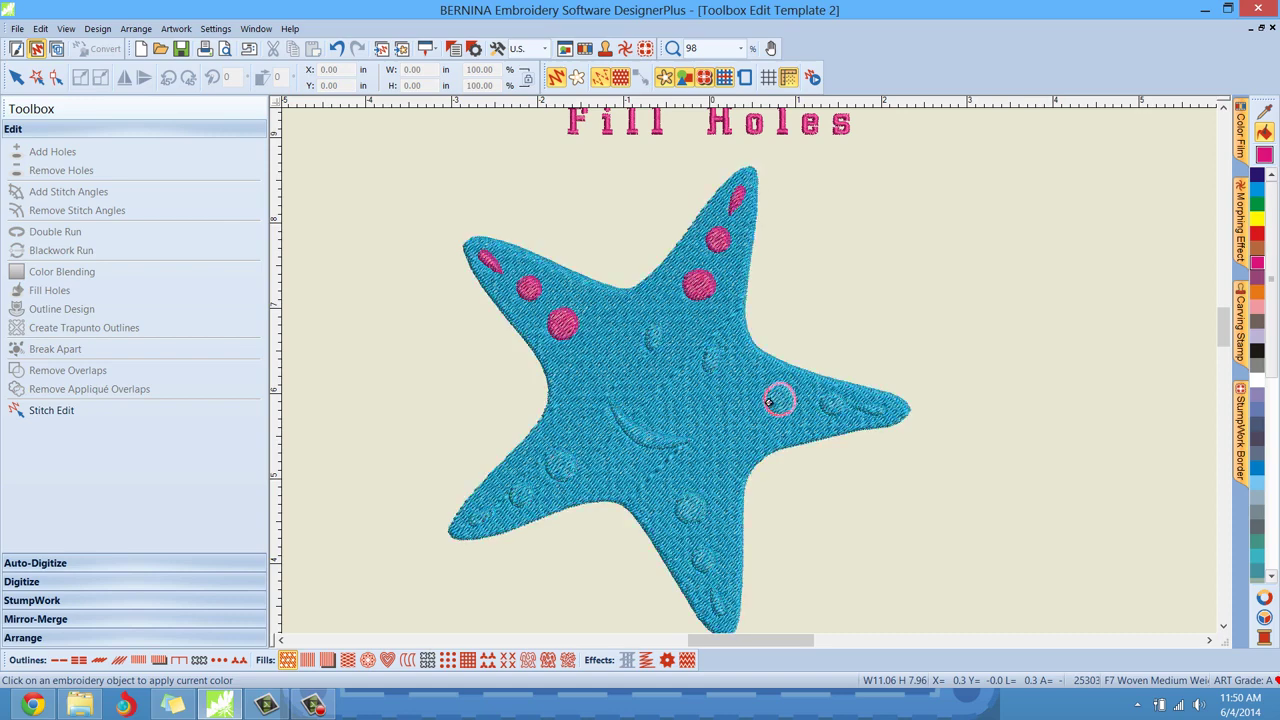
{"action": "left_click", "coordinate": [768, 401]}
{"action": "left_click", "coordinate": [823, 402]}
{"action": "left_click", "coordinate": [866, 408]}
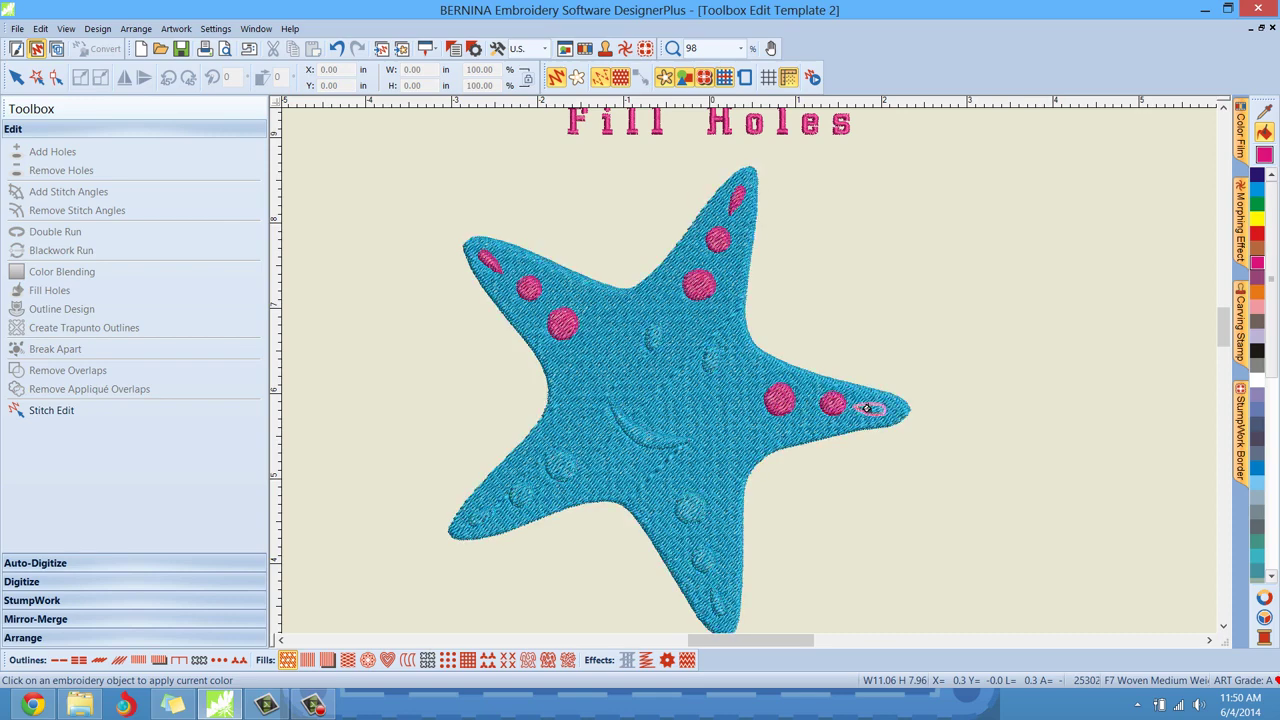
Step: Colour the lower and lower-left arm dots, both eyes and the smile pink
{"action": "left_click", "coordinate": [691, 507]}
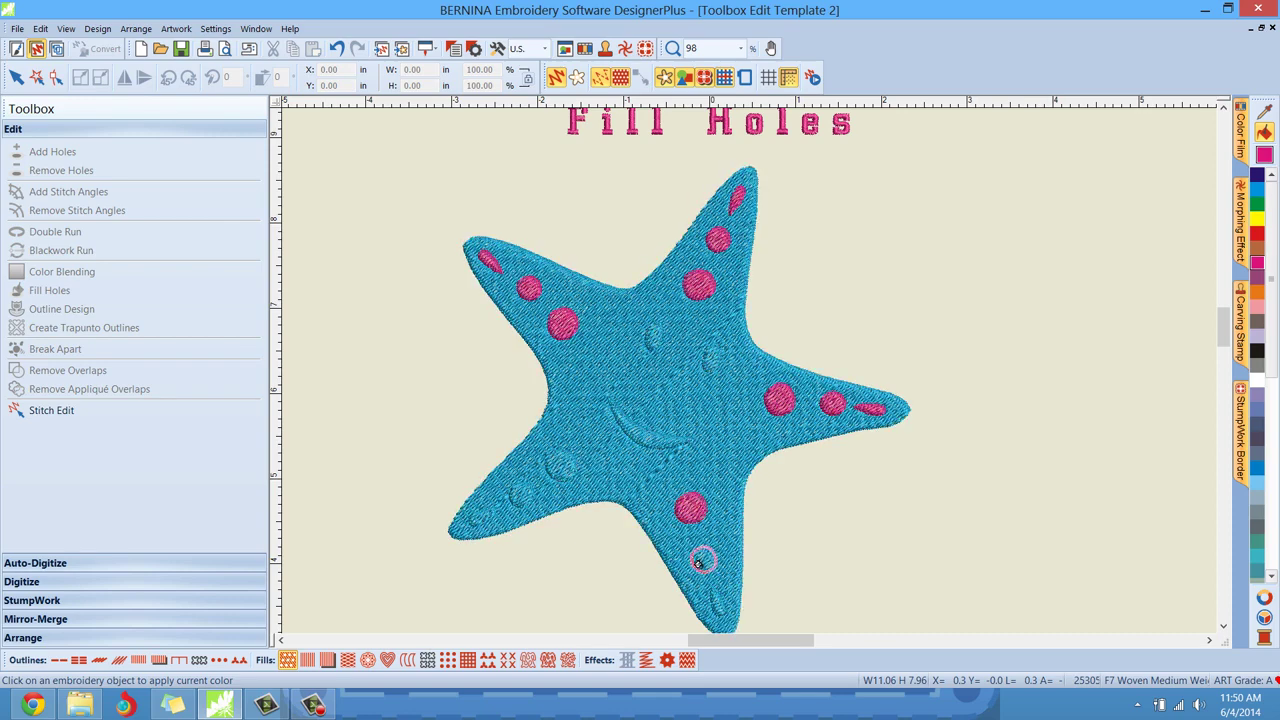
{"action": "left_click", "coordinate": [703, 559]}
{"action": "left_click", "coordinate": [715, 601]}
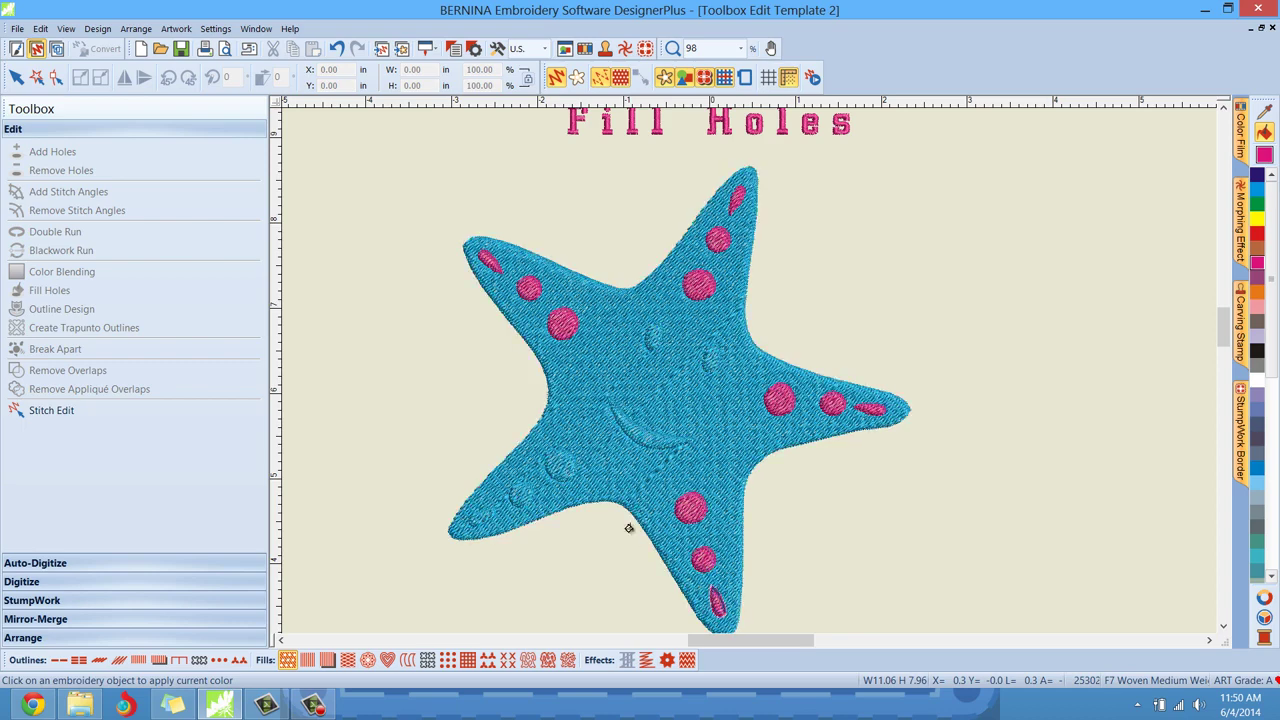
{"action": "left_click", "coordinate": [553, 460]}
{"action": "left_click", "coordinate": [516, 490]}
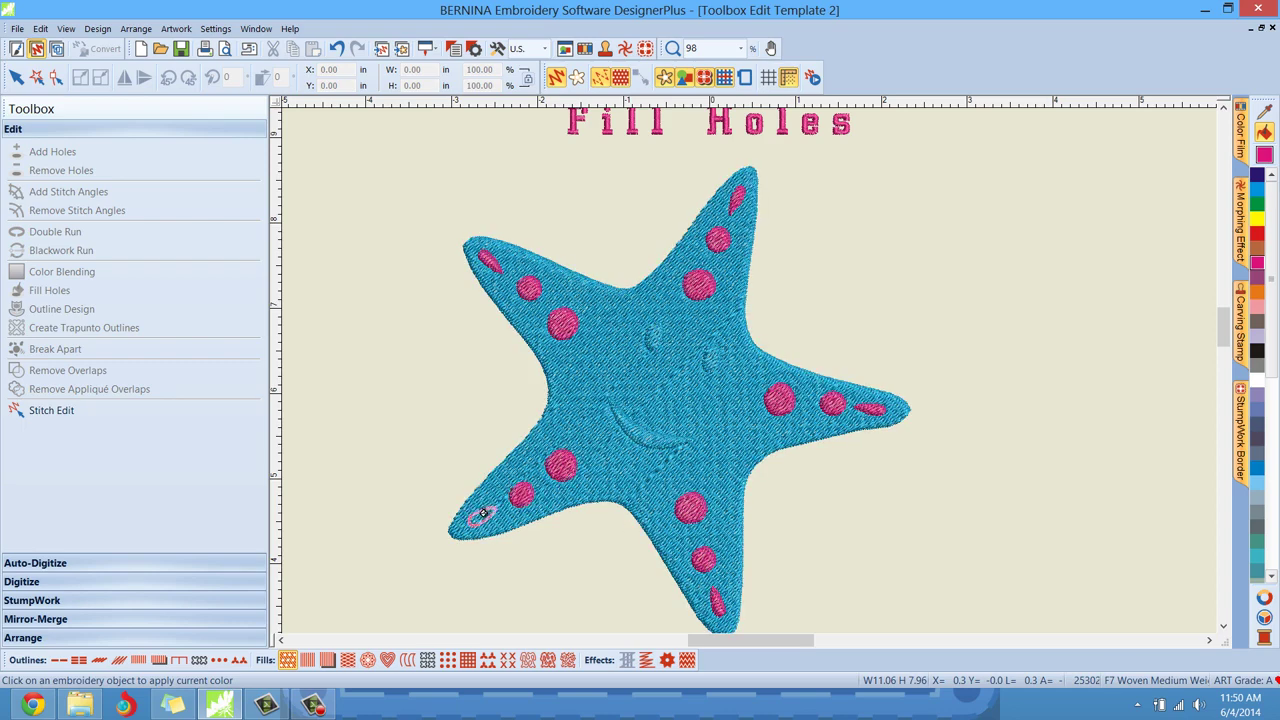
{"action": "left_click", "coordinate": [485, 512]}
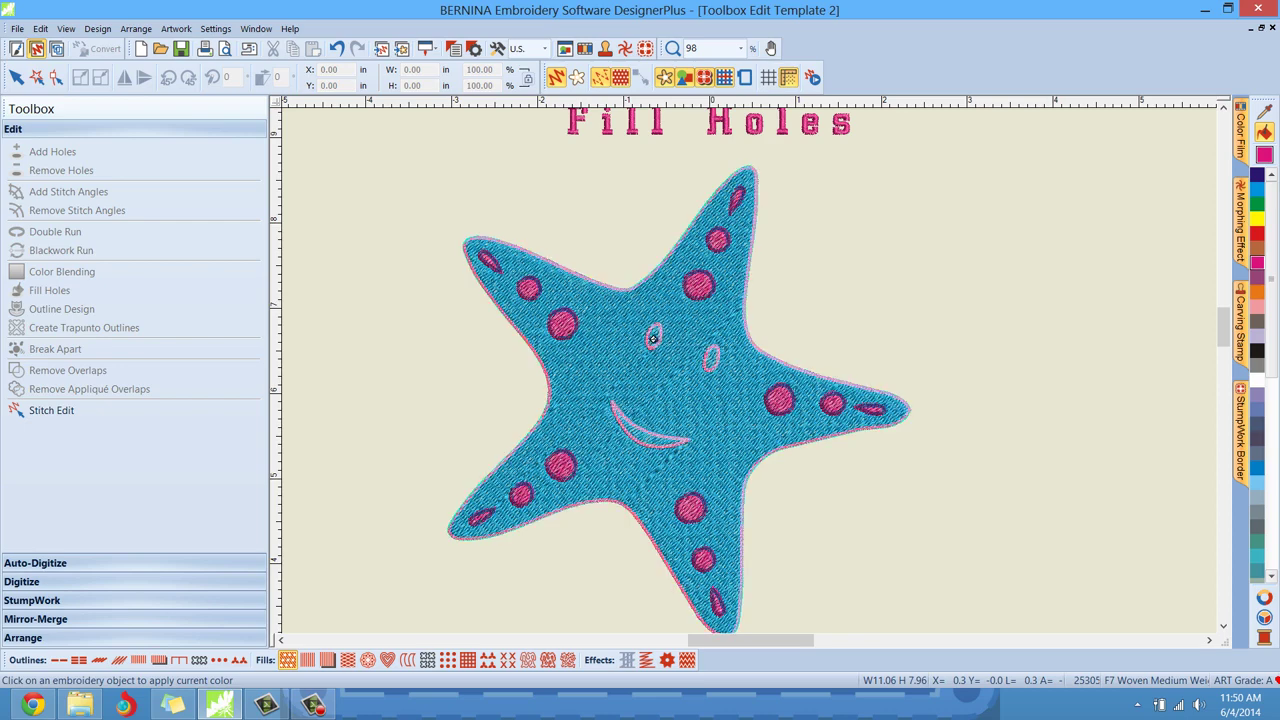
{"action": "left_click", "coordinate": [652, 336]}
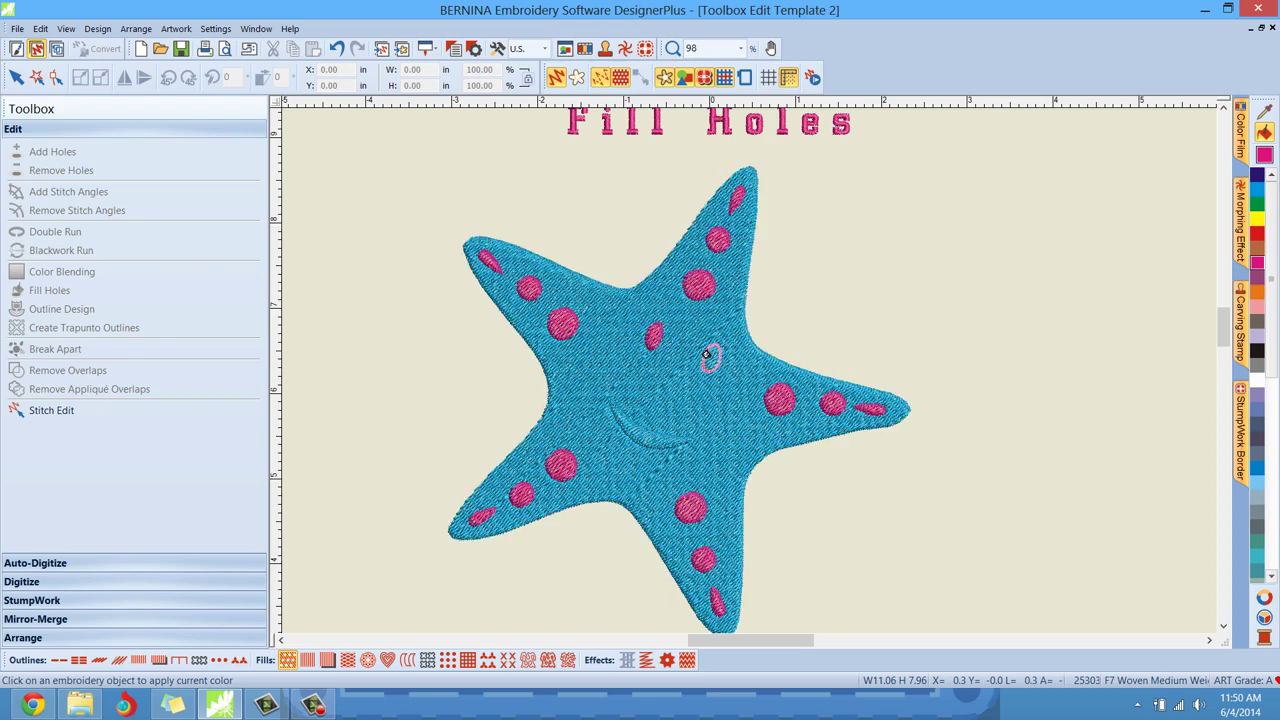
{"action": "left_click", "coordinate": [708, 357]}
{"action": "left_click", "coordinate": [631, 446]}
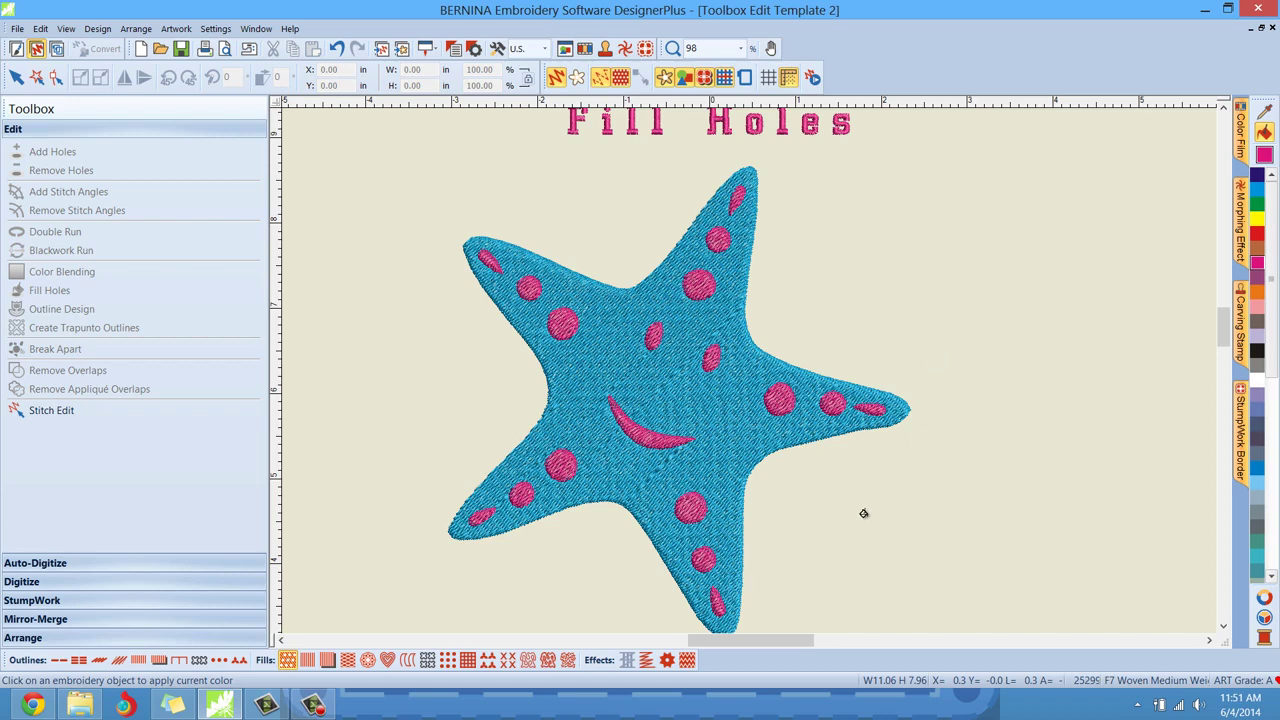
Step: Zoom out to 50% to view the pink-spotted teal starfish beneath both titles
{"action": "scroll", "coordinate": [796, 354], "scroll_direction": "down", "scroll_amount": 2}
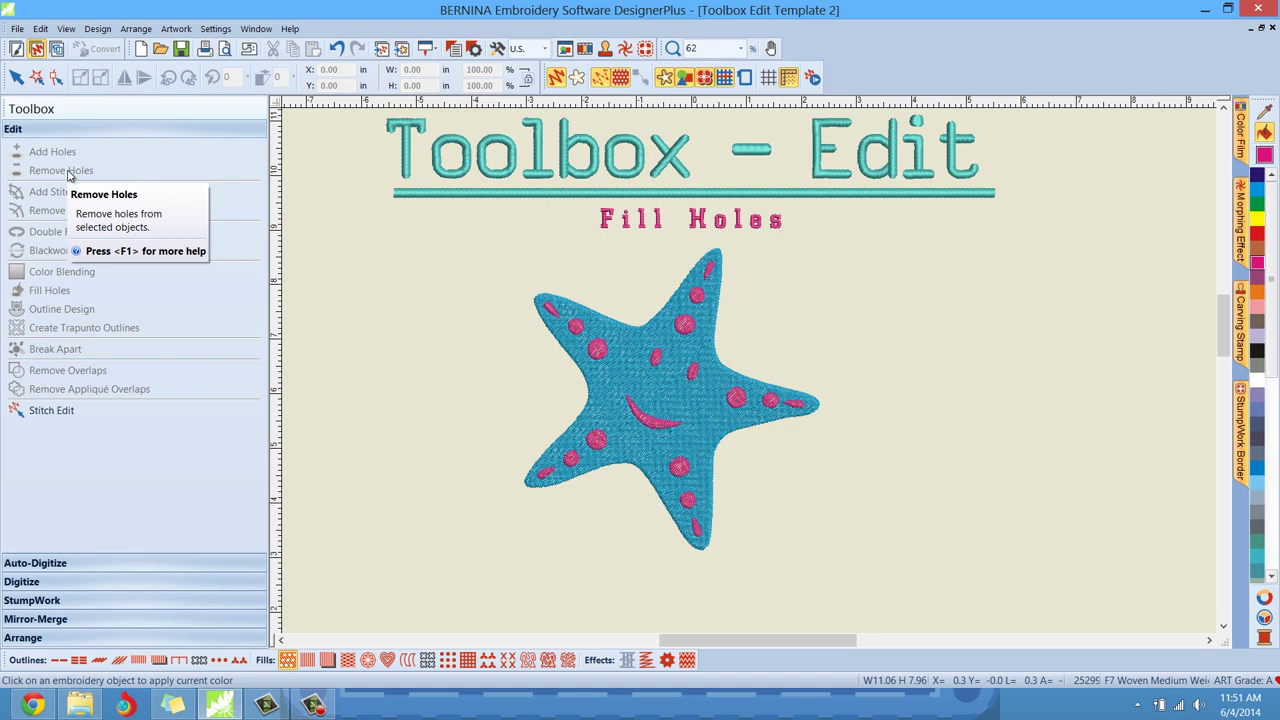
{"action": "scroll", "coordinate": [743, 371], "scroll_direction": "down", "scroll_amount": 5}
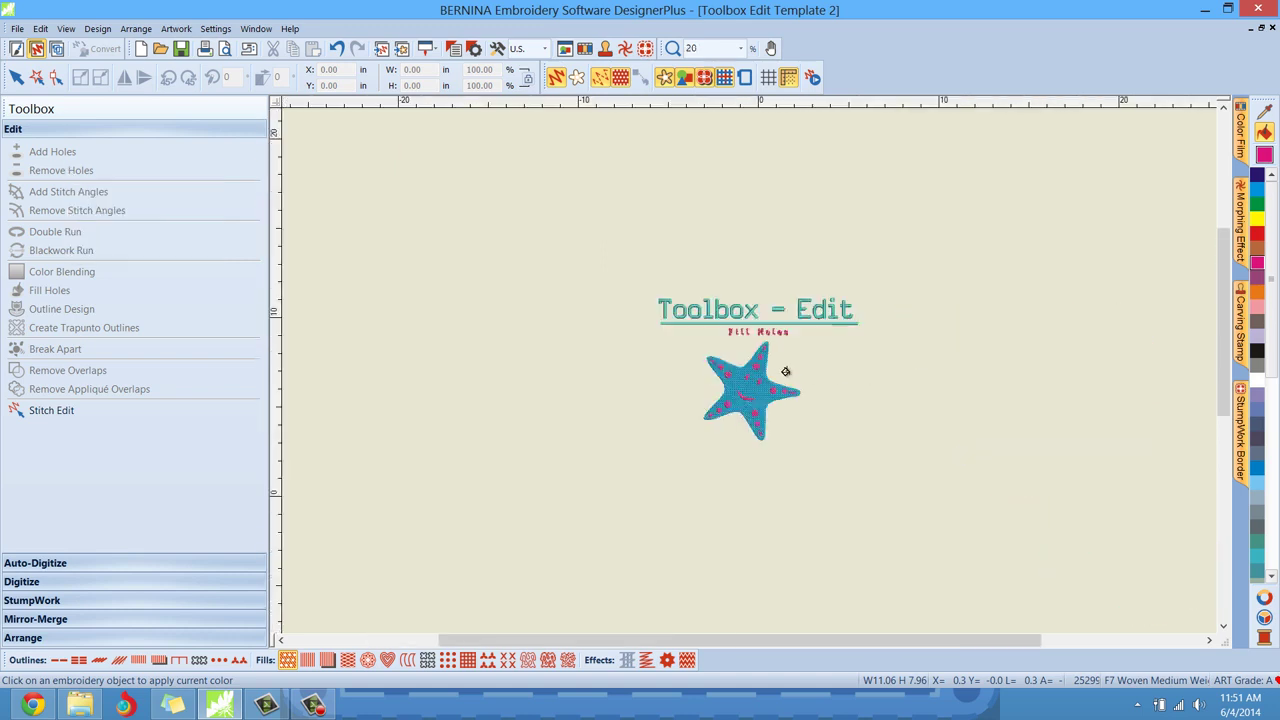
{"action": "scroll", "coordinate": [743, 367], "scroll_direction": "up", "scroll_amount": 4}
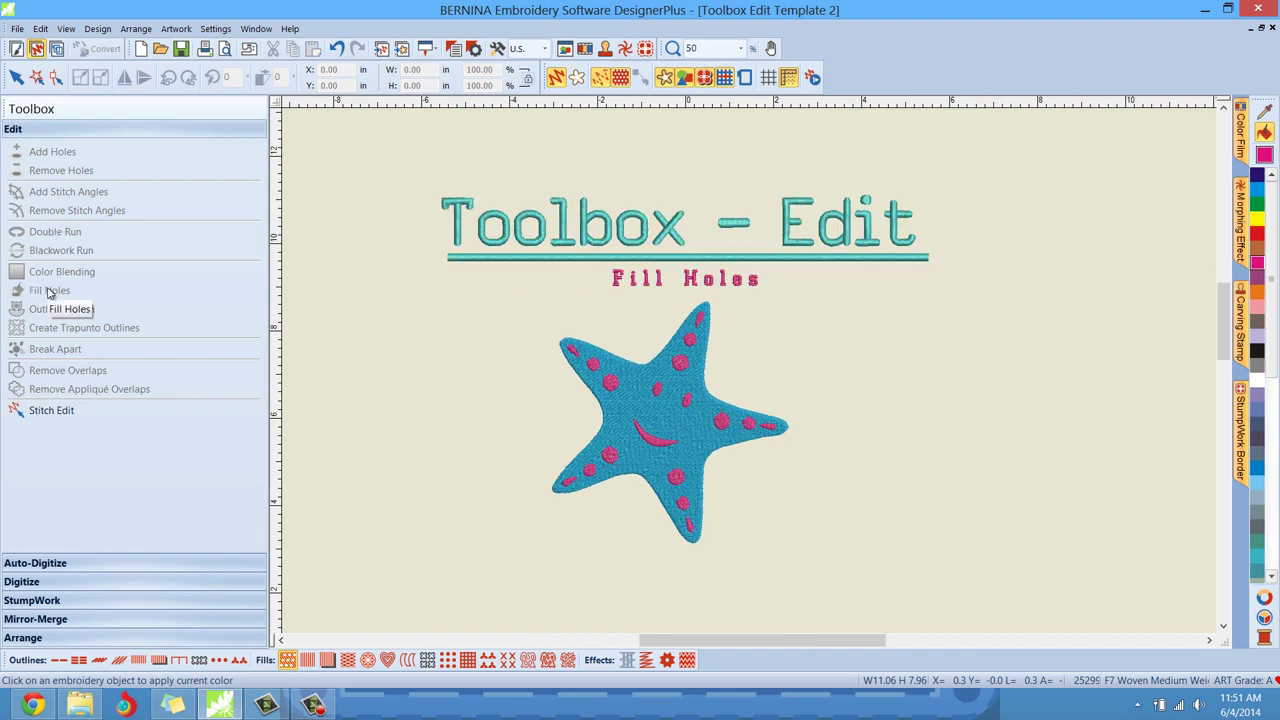
{"action": "left_click", "coordinate": [612, 400]}
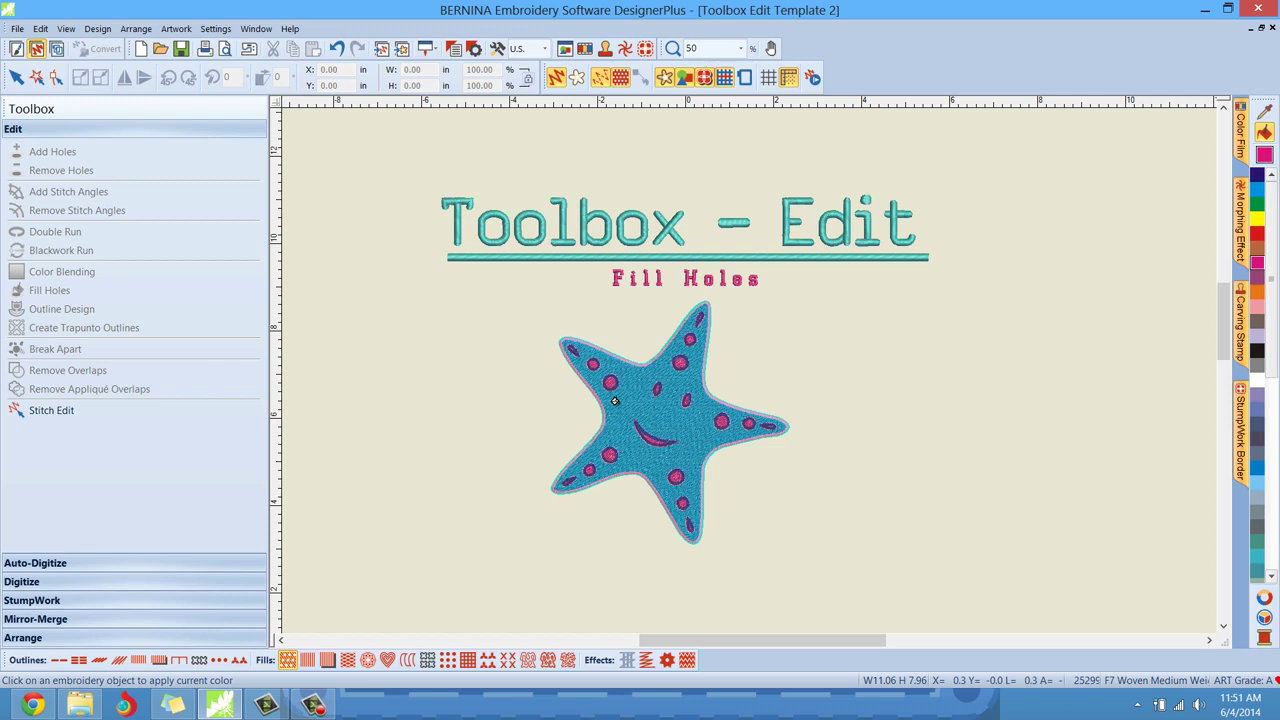
{"action": "left_click", "coordinate": [561, 429]}
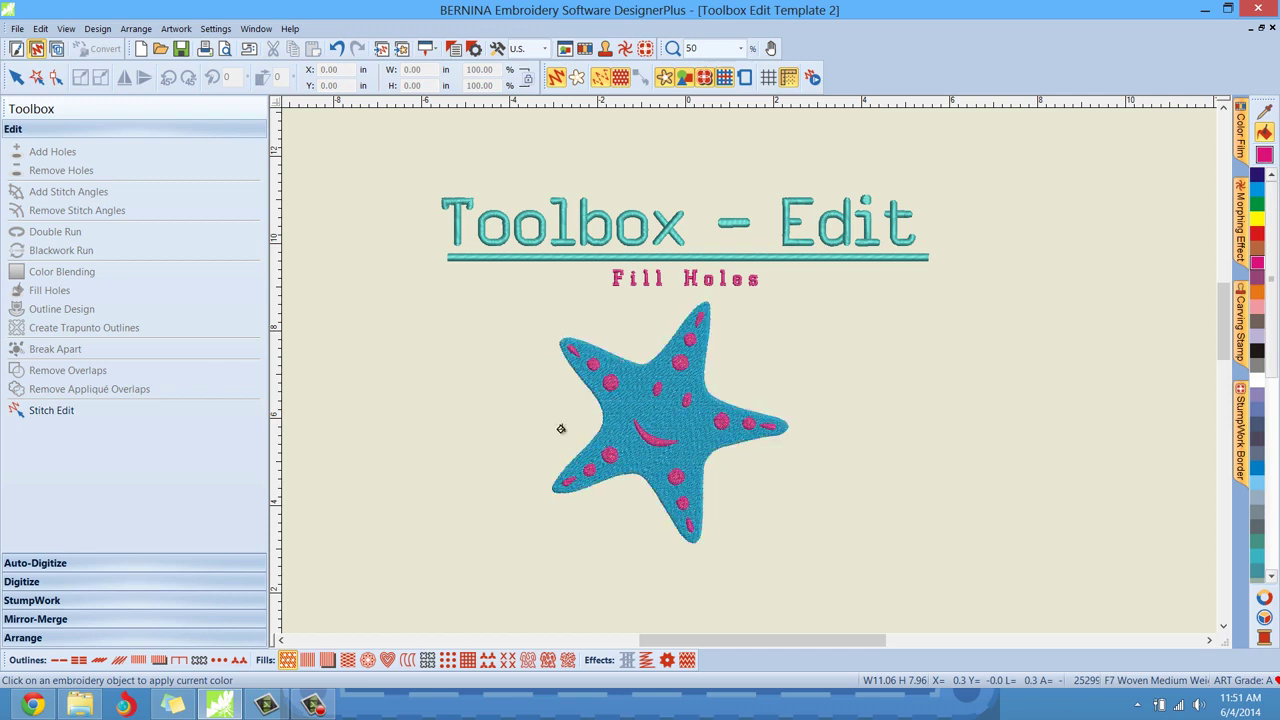